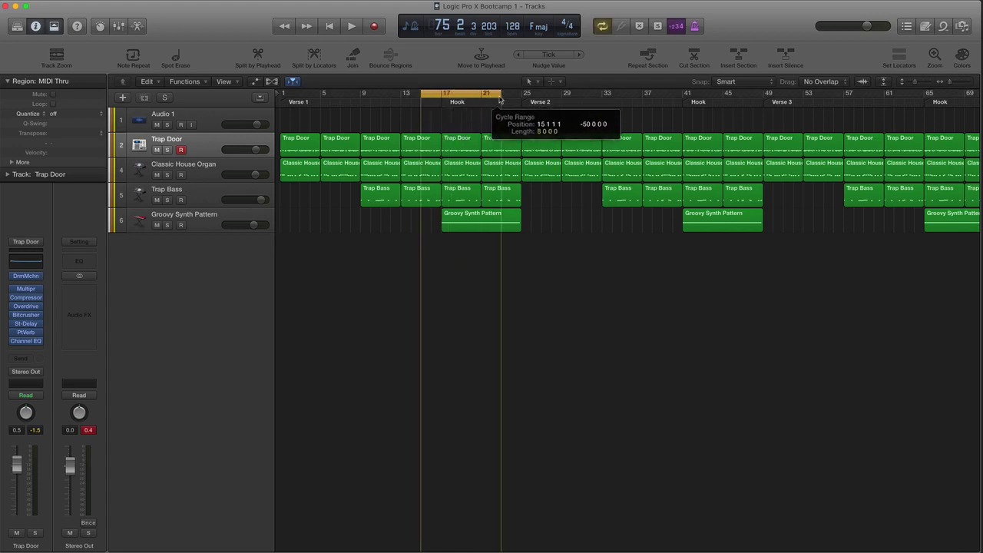
Play back the transition from Verse 1 into the Hook and select the Trap Door region that starts at bar 13.
key("space")
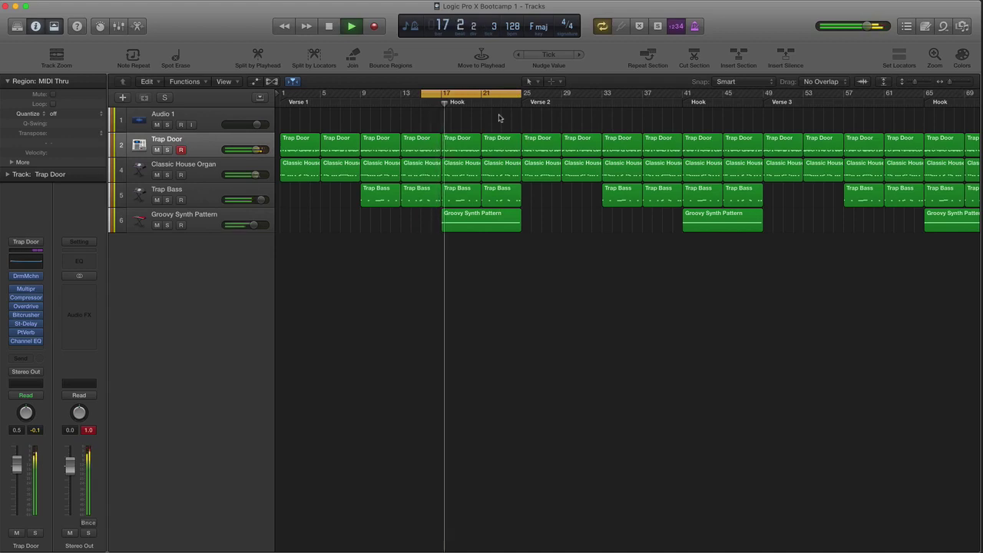
key("space")
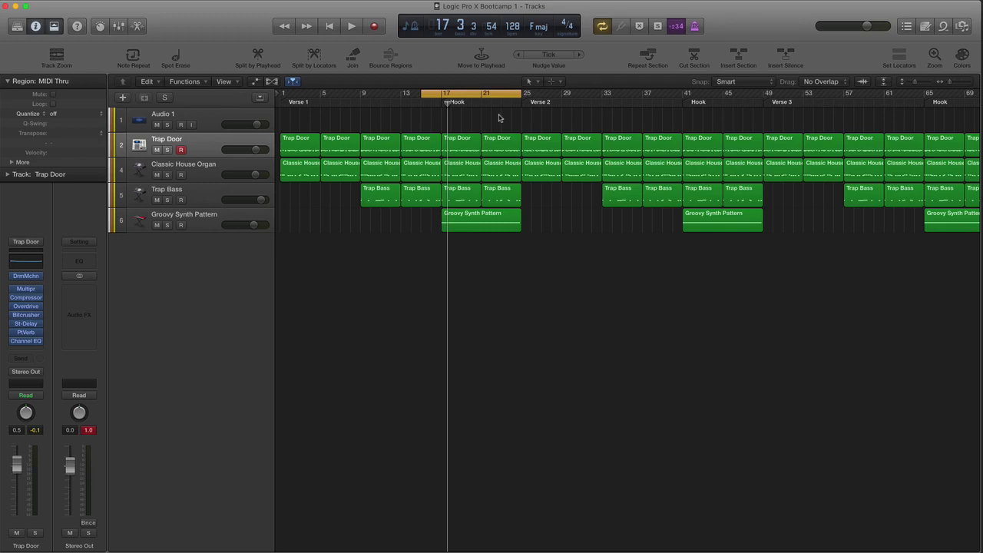
key("space")
left_click(433, 143)
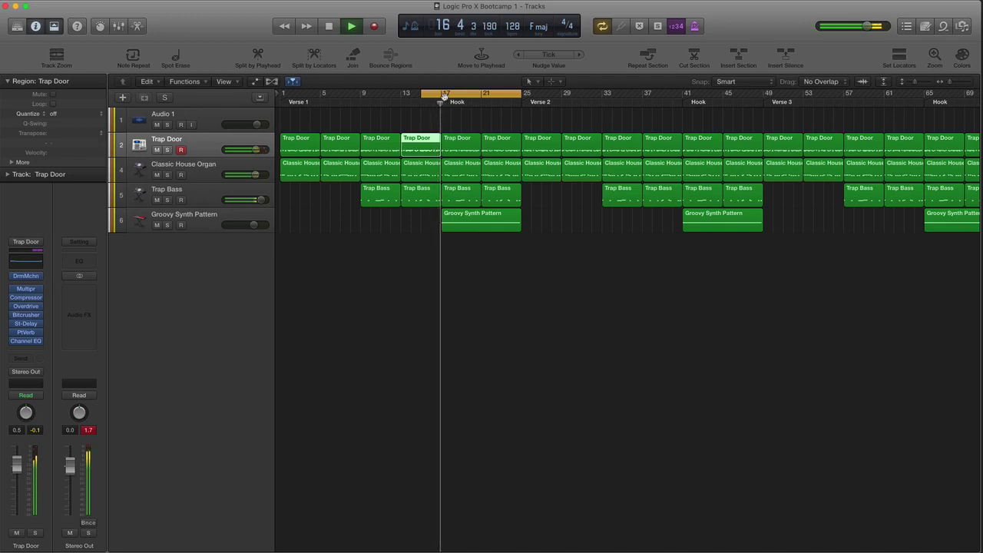
key("space")
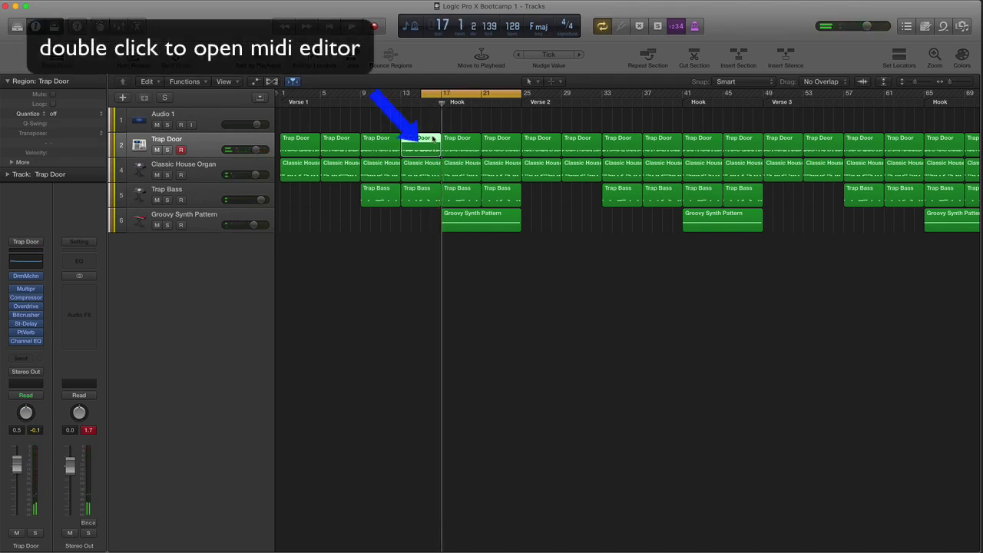
Open the Trap Door region just before the Hook in the Piano Roll and play it back.
double_click(433, 139)
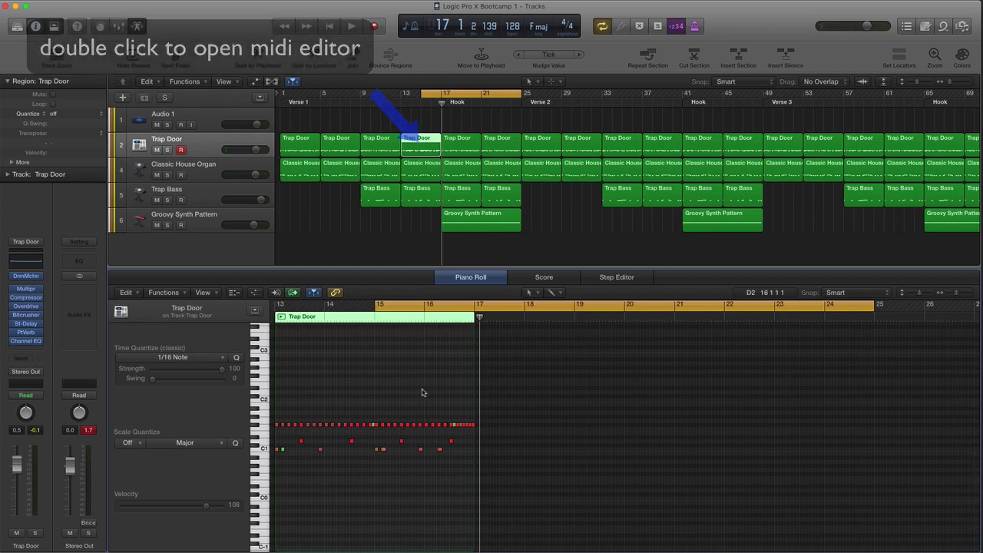
scroll(425, 389, "up", 1)
key("space")
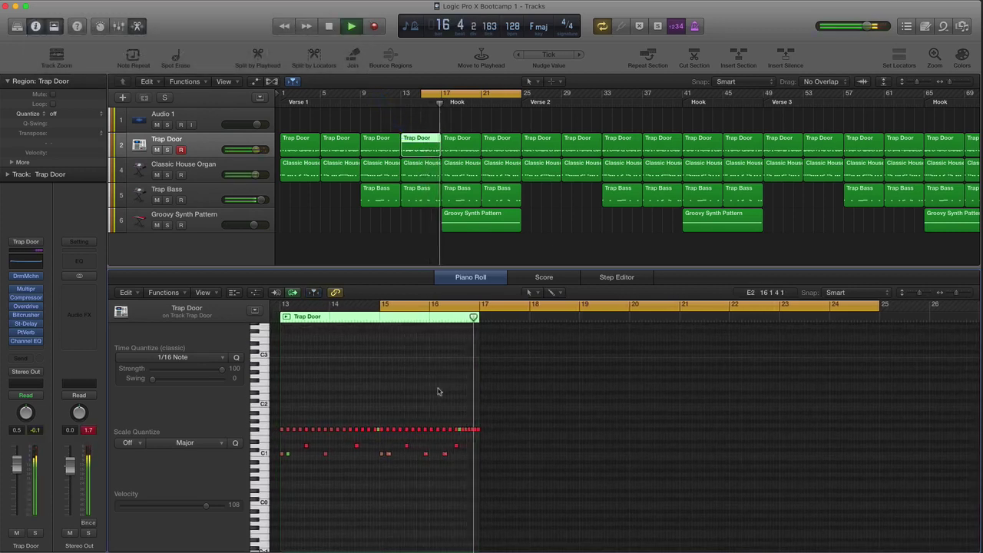
key("space")
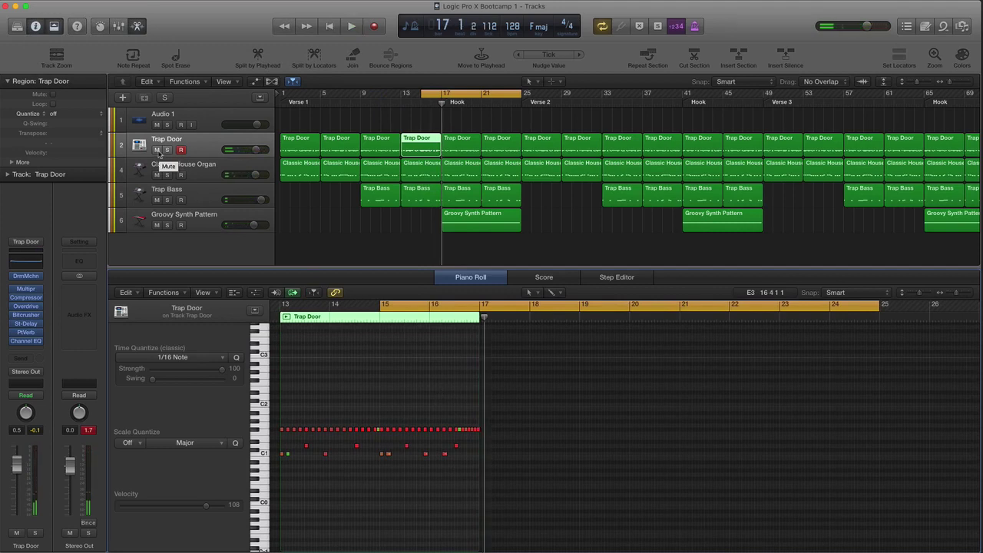
Try muting the whole Trap Door track just before bar 17 during playback, and unmute it at the Hook.
key("space")
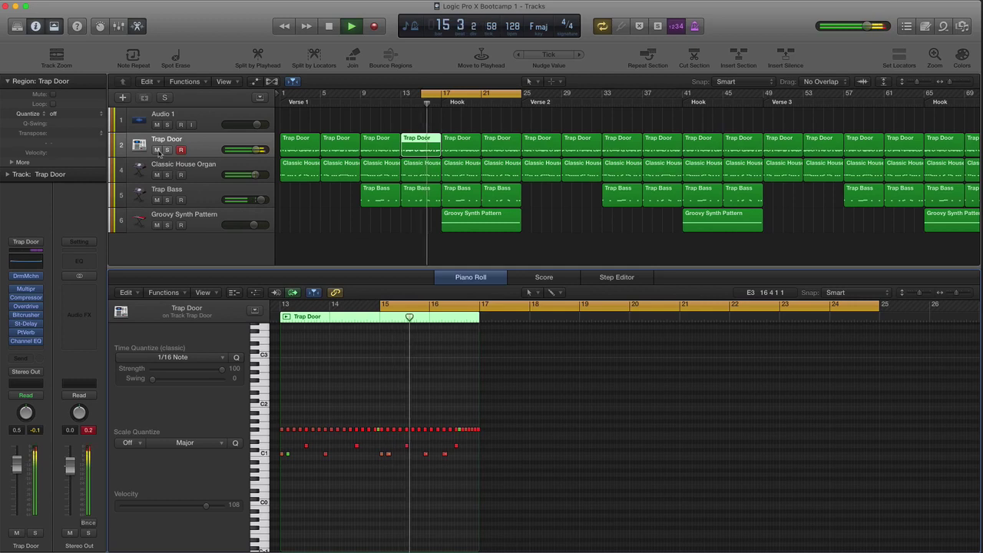
left_click(158, 150)
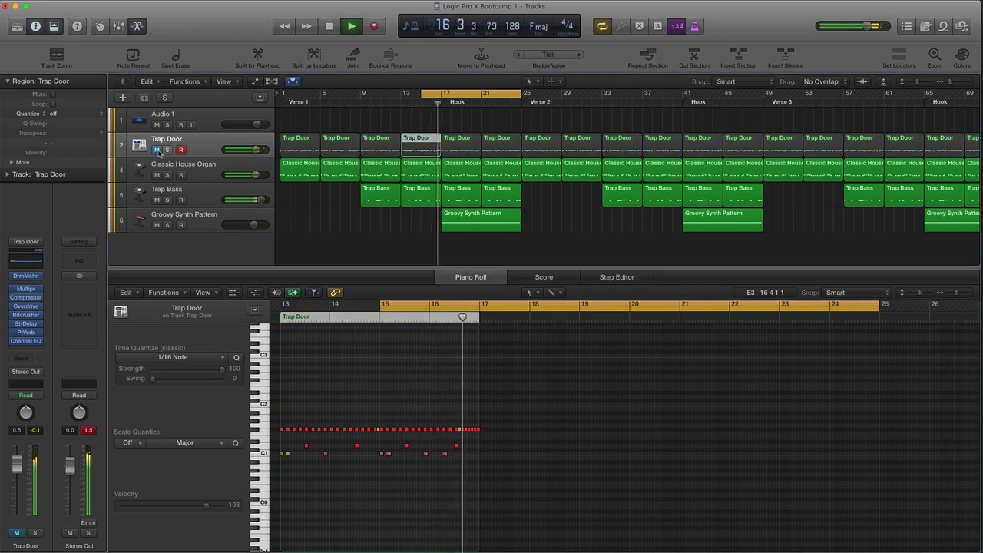
left_click(158, 150)
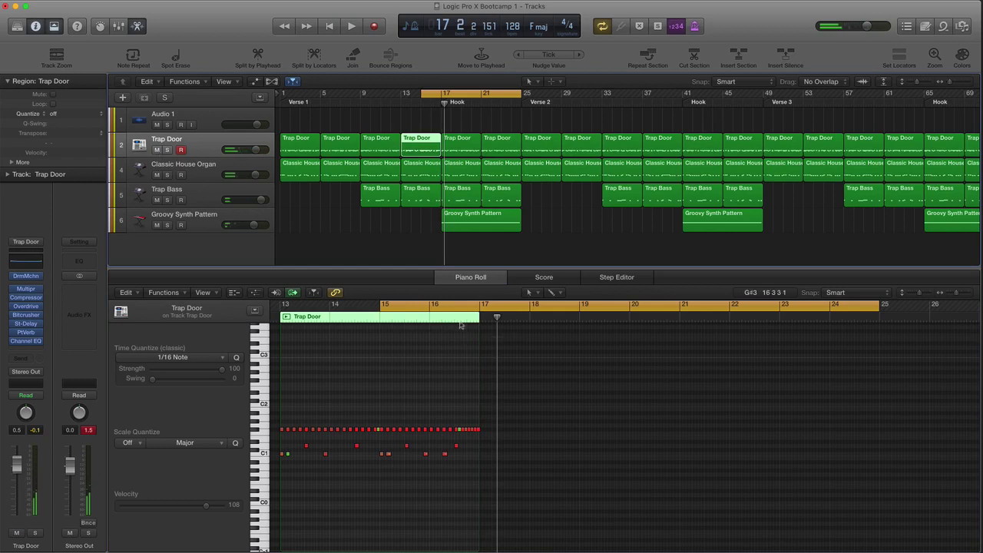
Mute the last nine notes of the Trap Door region, just before bar 17, keeping them in the region.
left_click(453, 379)
left_click_drag(453, 379, 492, 460)
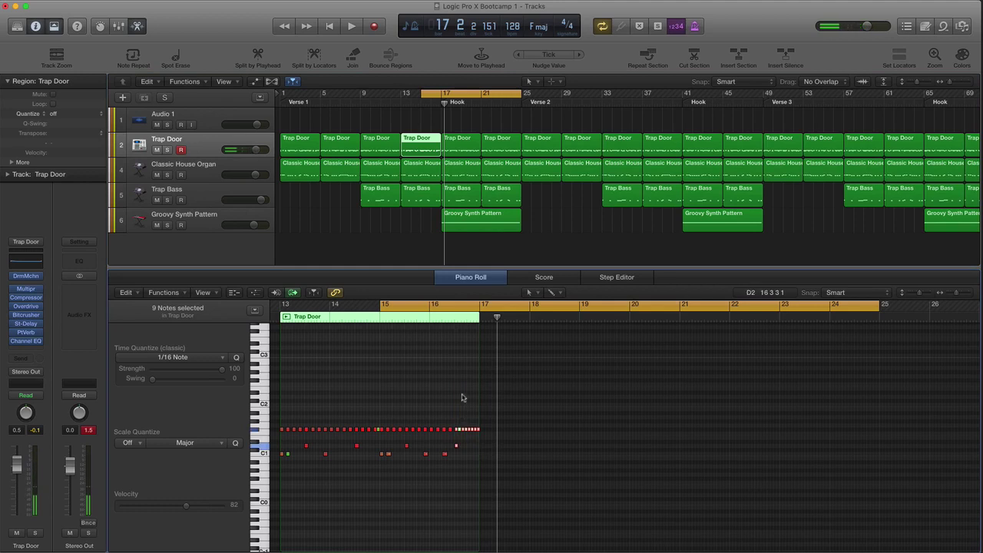
key("Delete")
key("super+z")
key("m")
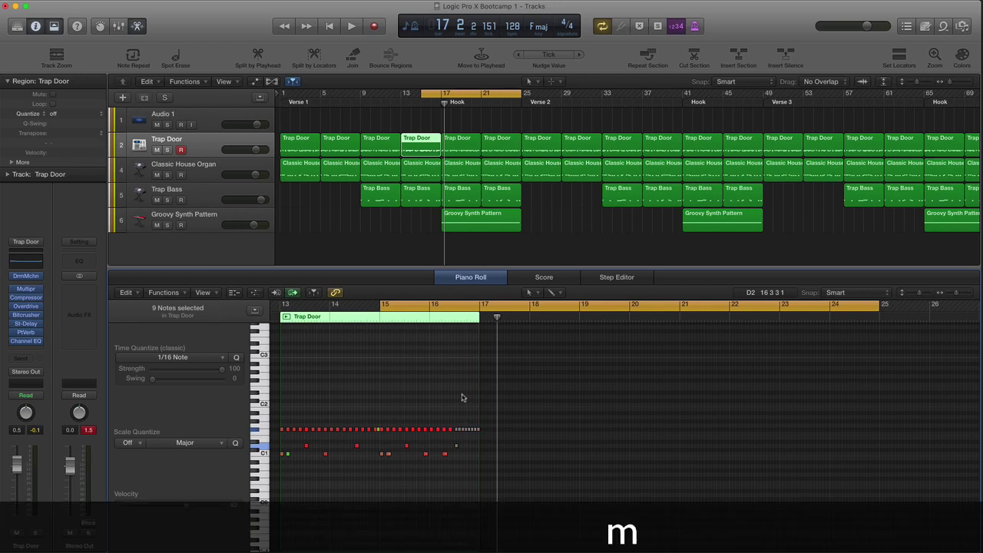
Play back the drum dropout into the Hook and save the project.
key("space")
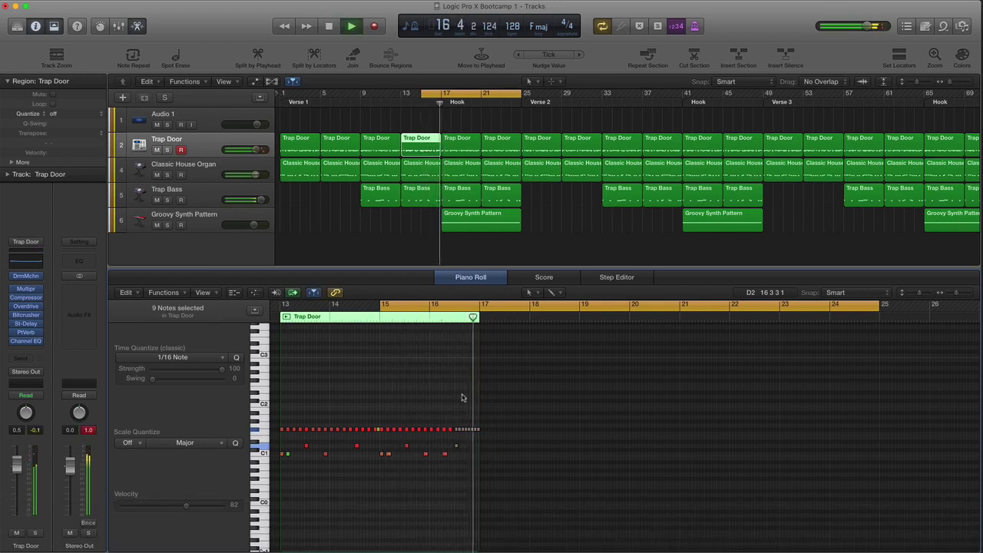
key("space")
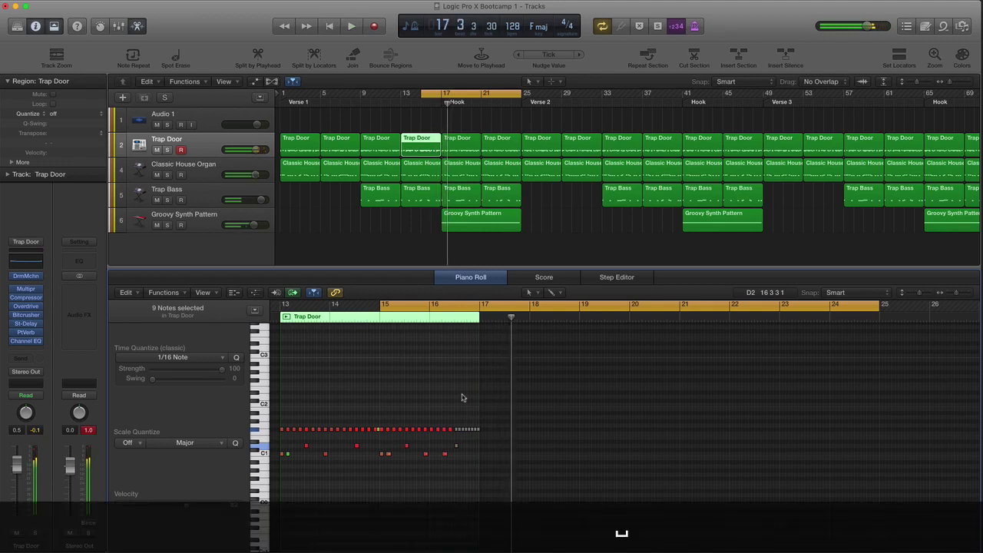
key("super+s")
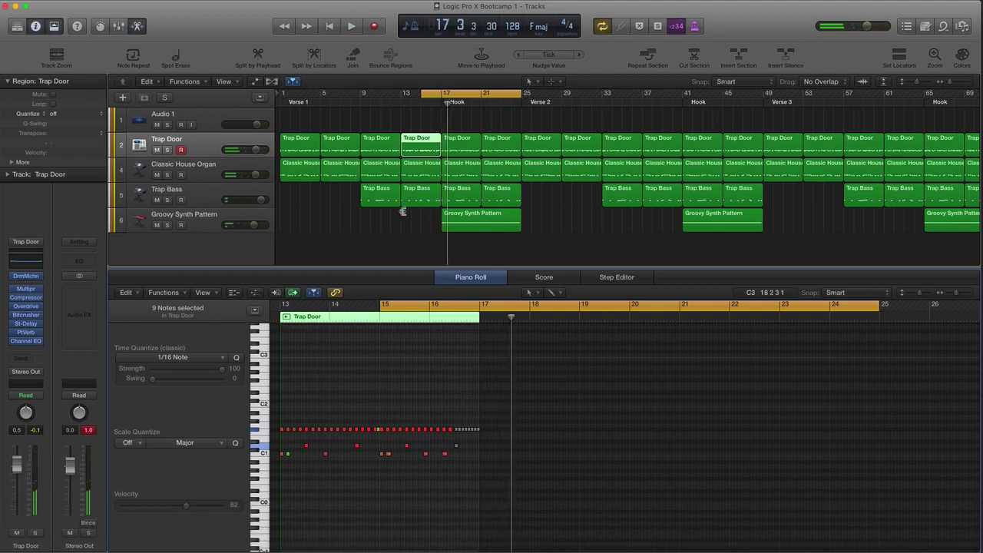
Try muting the Trap Bass region just before the Hook, listen to the result, and unmute the region.
left_click(403, 215)
left_click(419, 167)
left_click(427, 189)
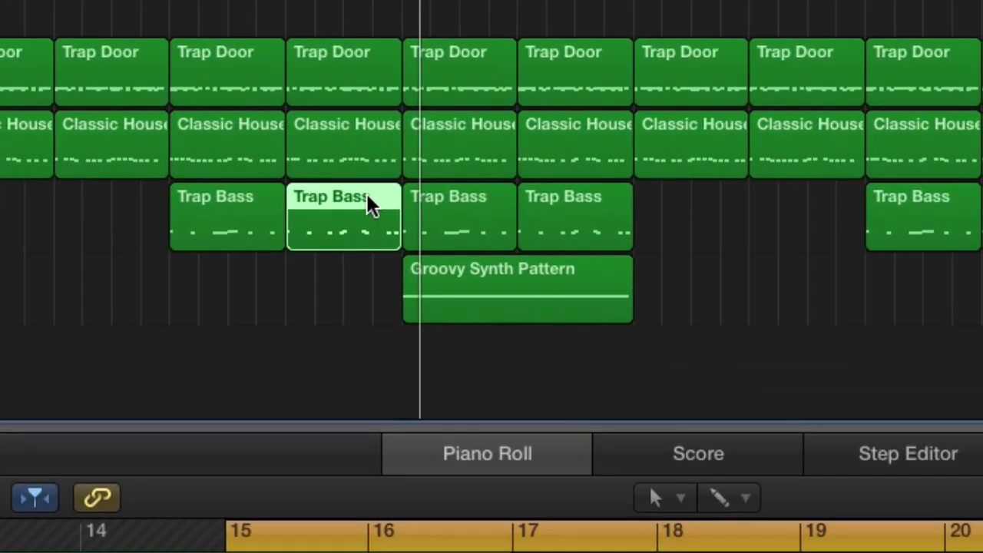
key("m")
key("space")
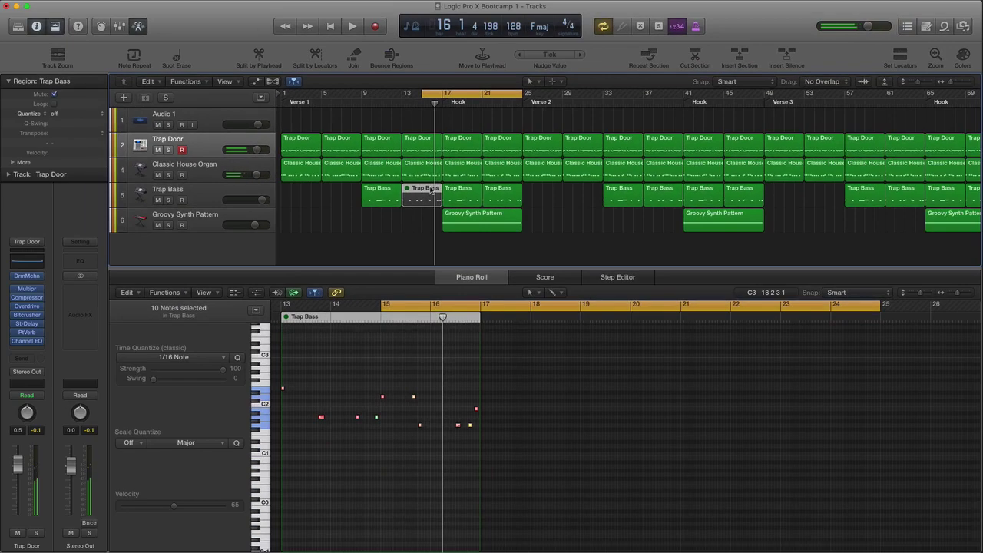
key("m")
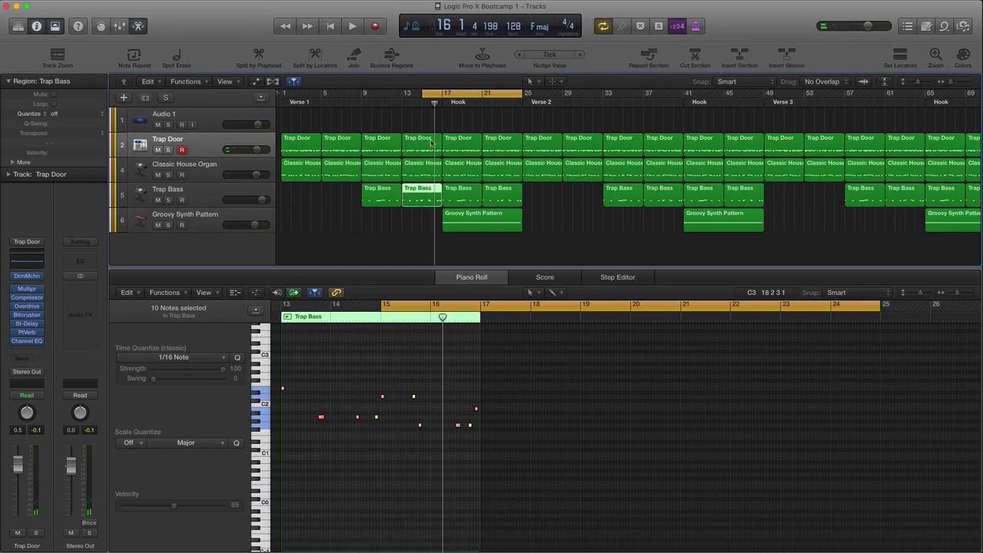
Play back the transition into the Hook, and move the cycle range to start at bar 17.
key("space")
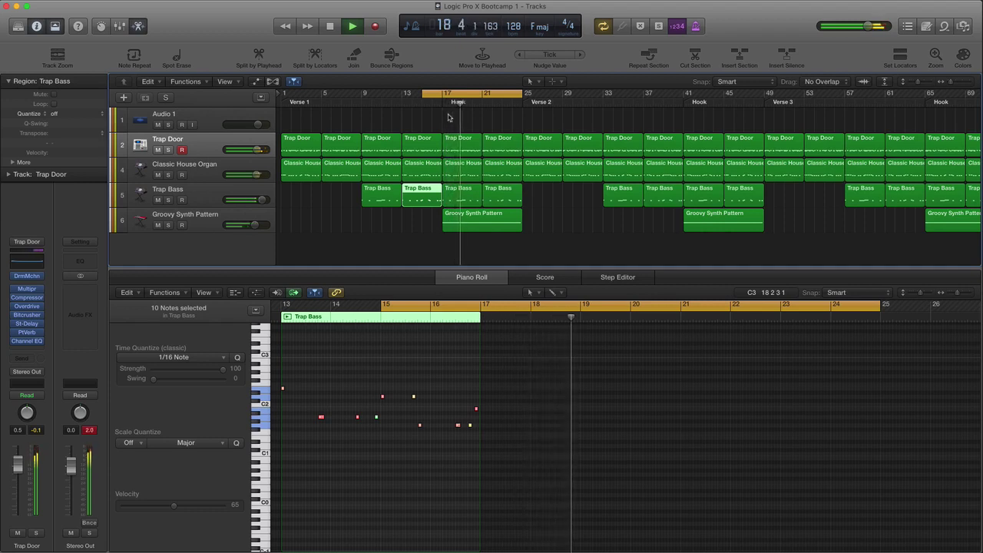
key("space")
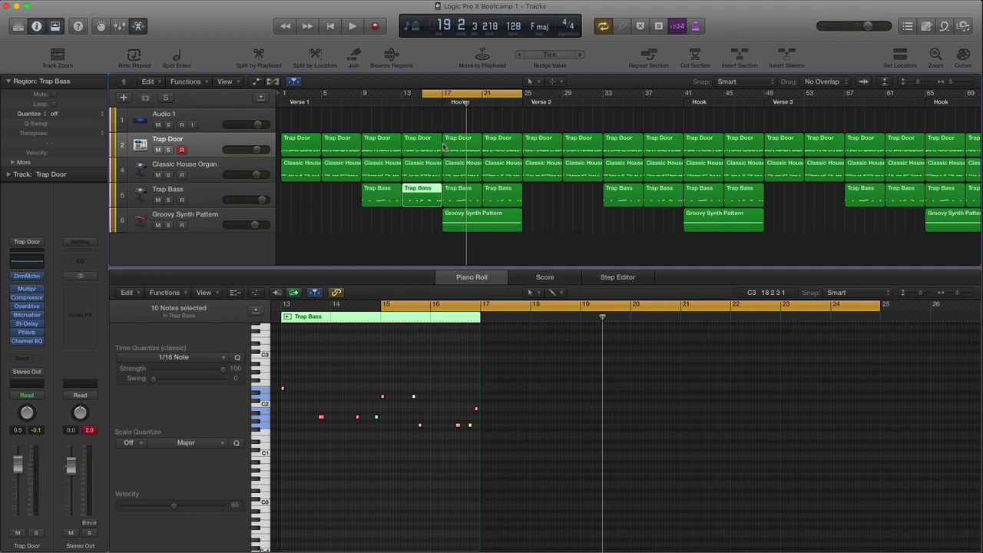
left_click_drag(446, 94, 467, 93)
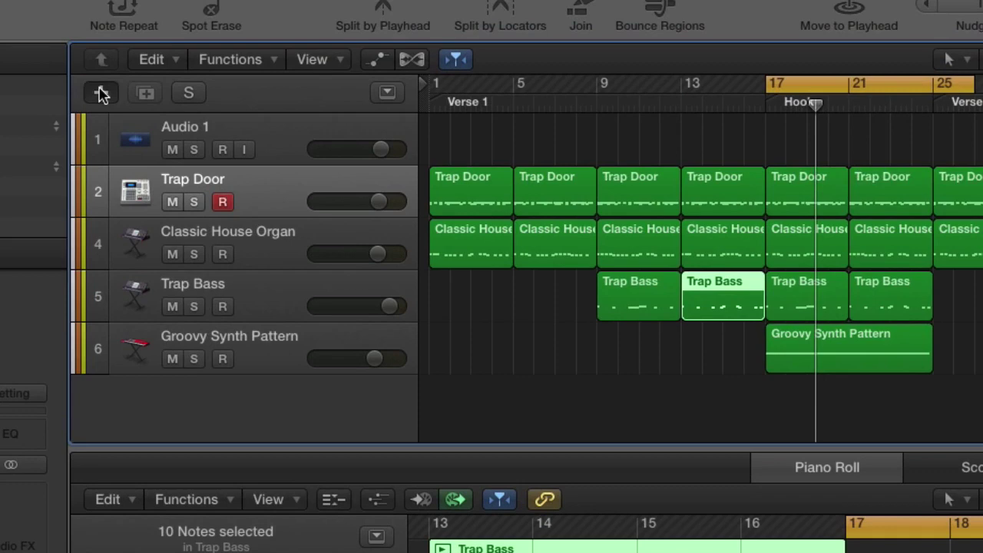
Create one new audio track with Input 1 and place it directly below Audio 1.
left_click(102, 93)
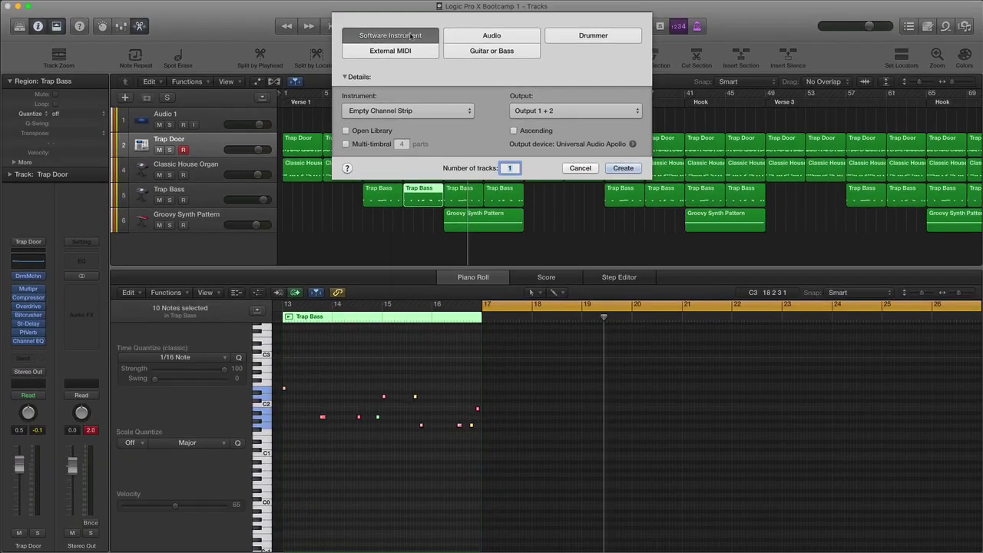
left_click(491, 35)
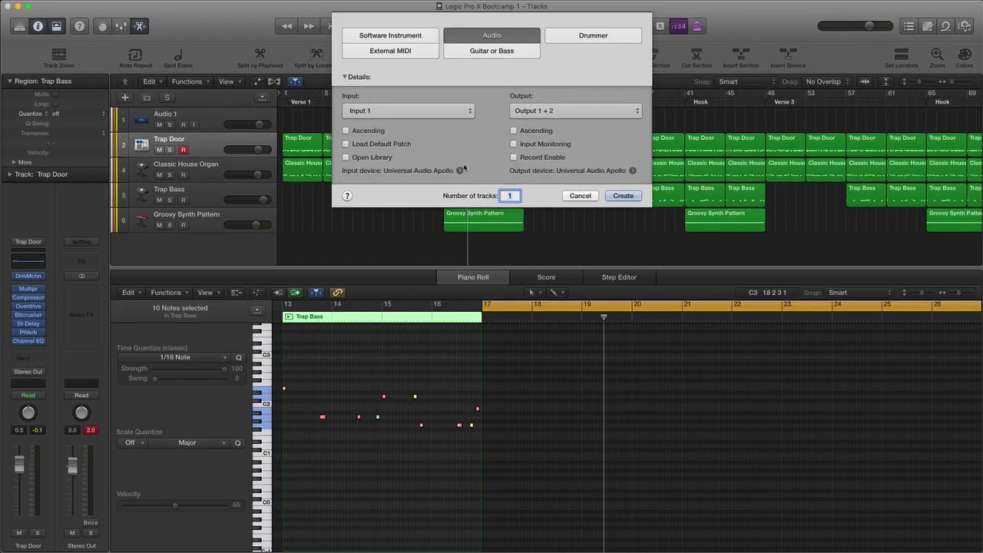
left_click(623, 197)
left_click(622, 196)
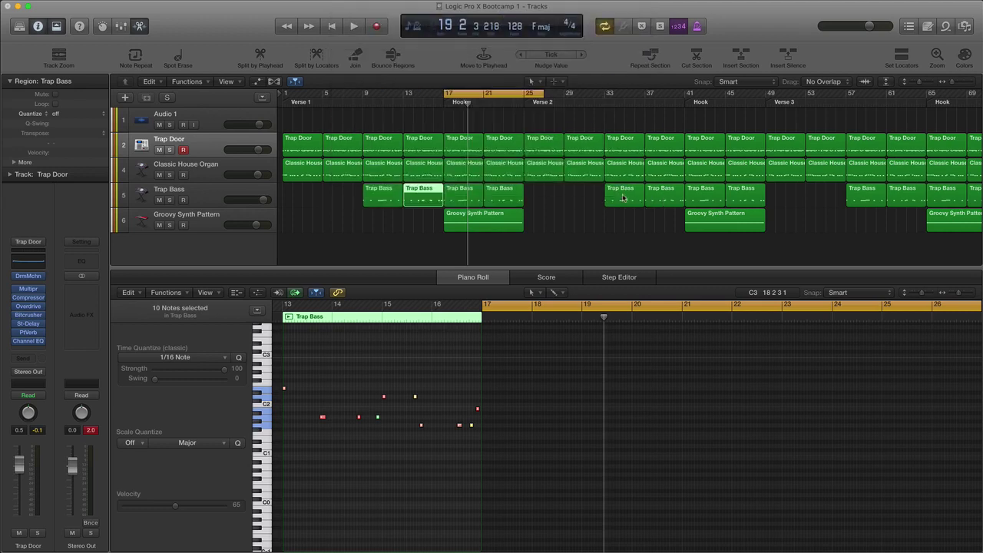
left_click_drag(201, 177, 211, 140)
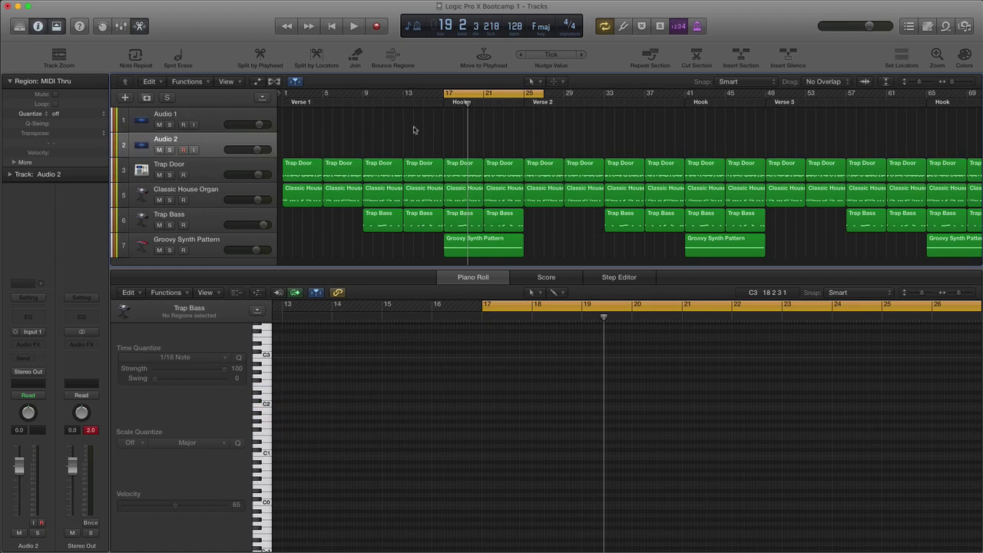
Open the Apple Loops browser and search the loops for "cymbal".
left_click(929, 27)
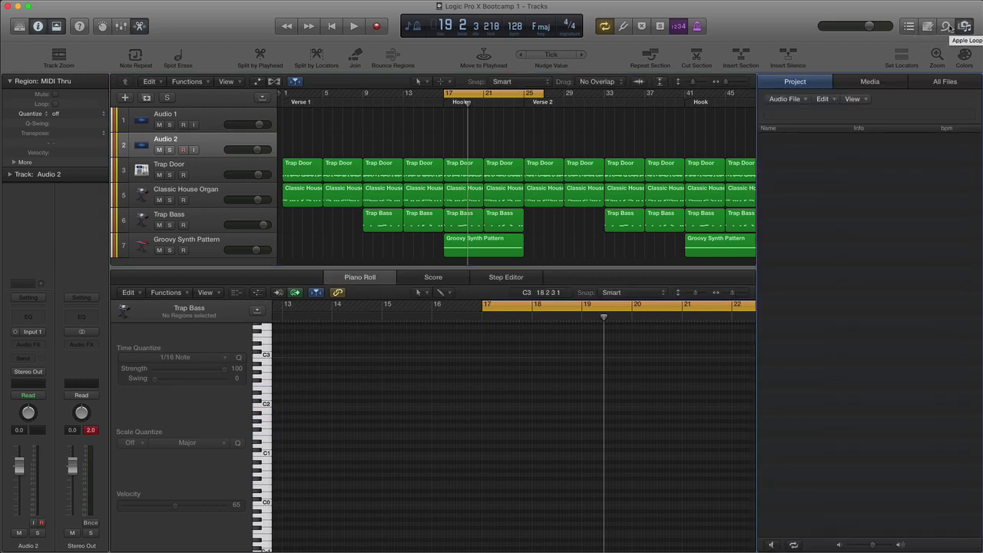
left_click(946, 28)
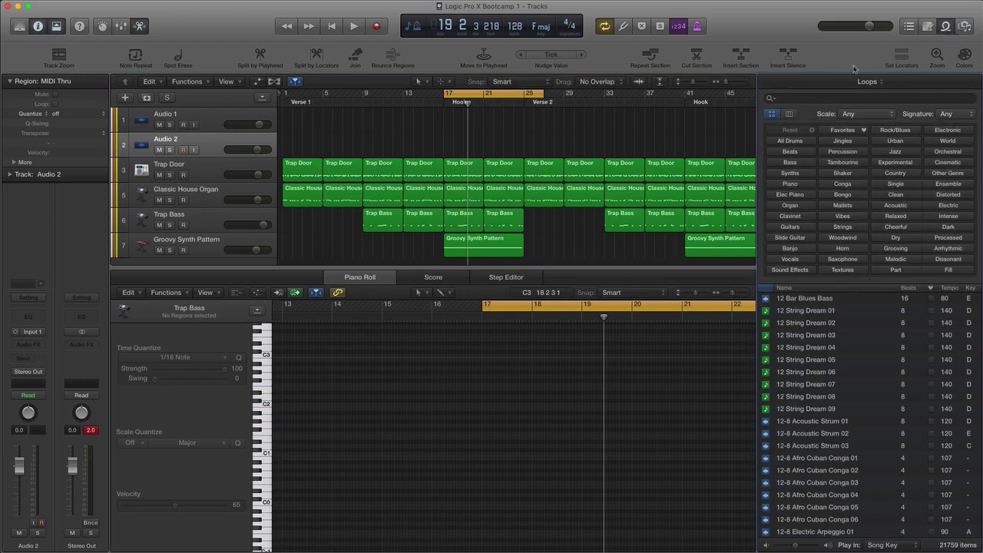
left_click(800, 98)
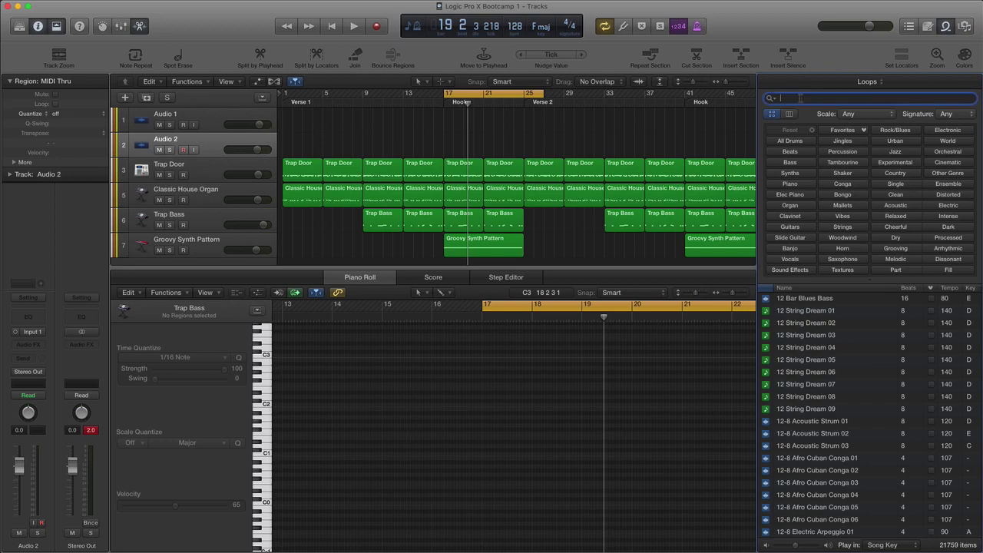
type("cymbal")
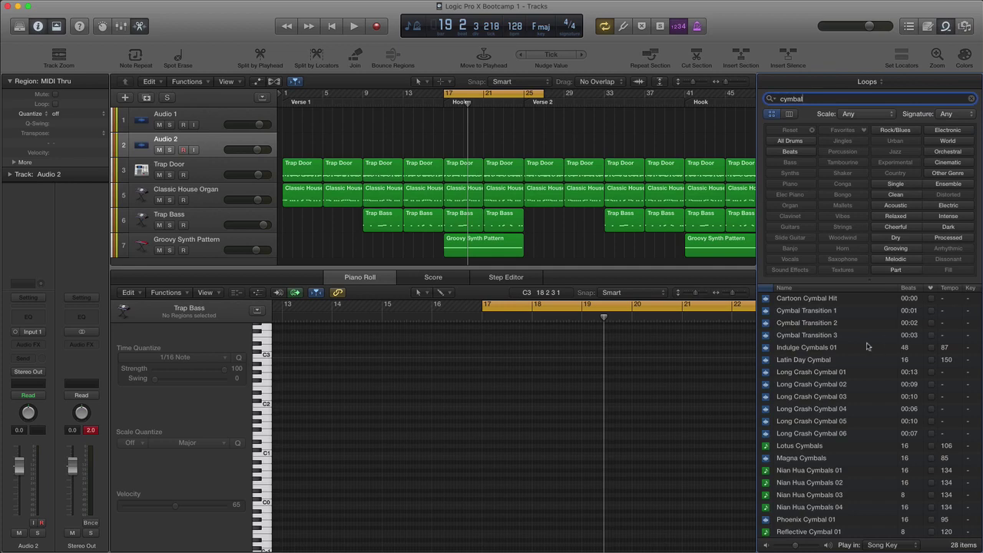
Audition Cymbal Transition 3, Cymbal Transition 2 and the neighbouring cymbal loops up to Cartoon Cymbal Hit.
scroll(853, 344, "down", 1)
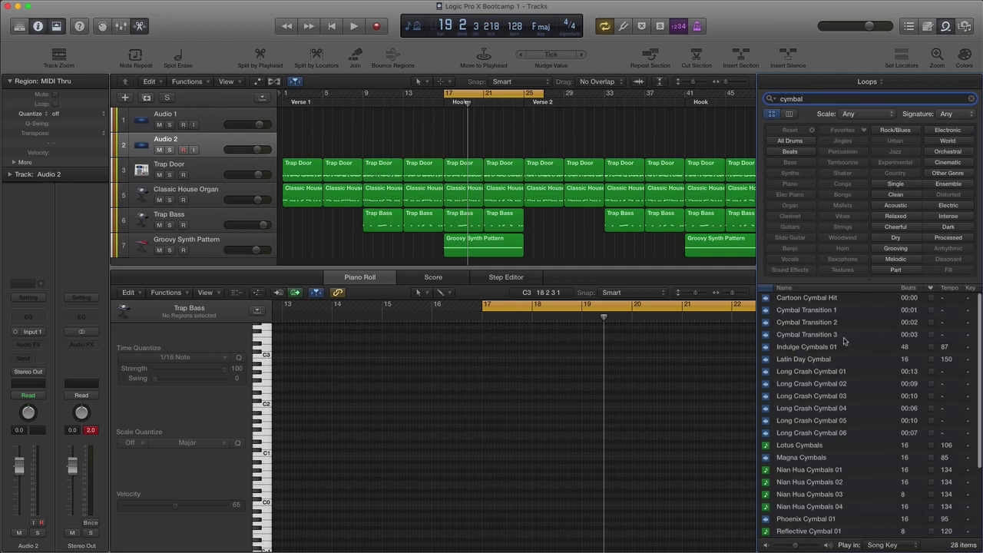
left_click(844, 338)
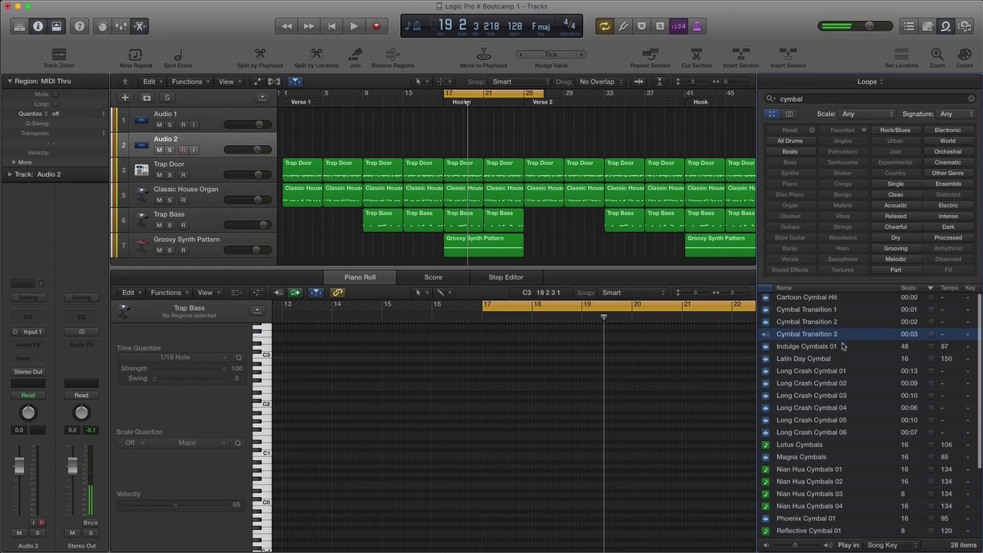
left_click(846, 323)
scroll(847, 321, "down", 1)
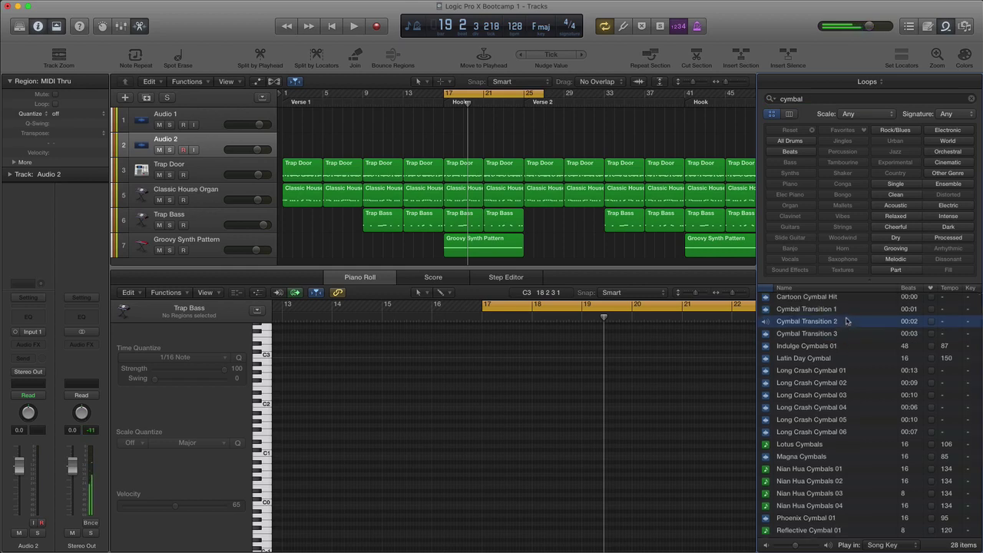
left_click(846, 313)
key("Up")
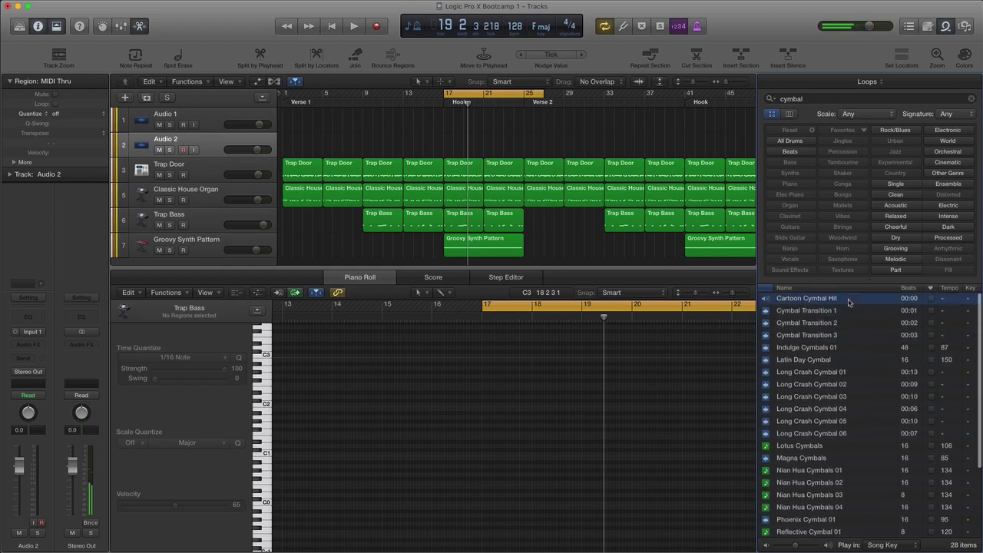
Audition the Long Crash Cymbal loops from 01 through 06 in the search results.
left_click(835, 373)
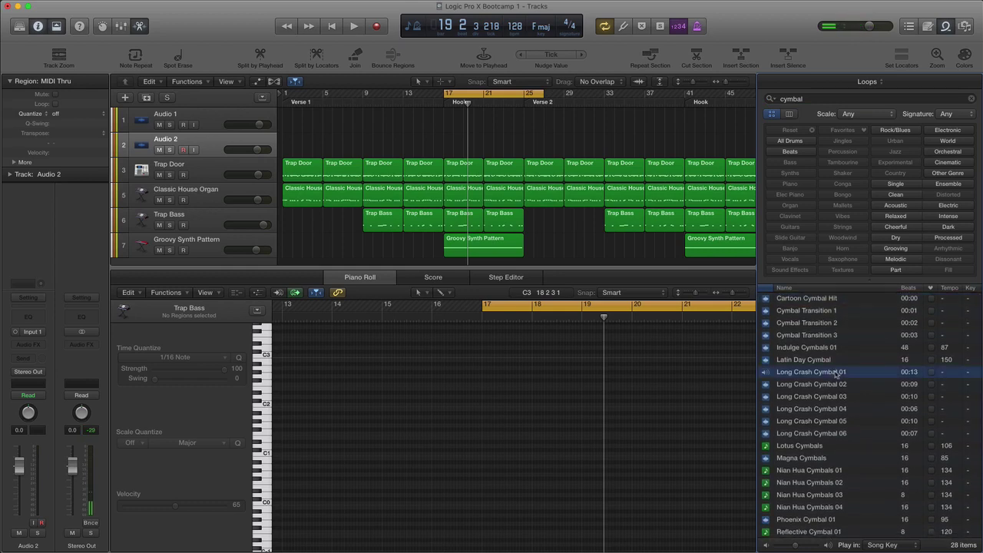
scroll(836, 380, "down", 1)
left_click(836, 384)
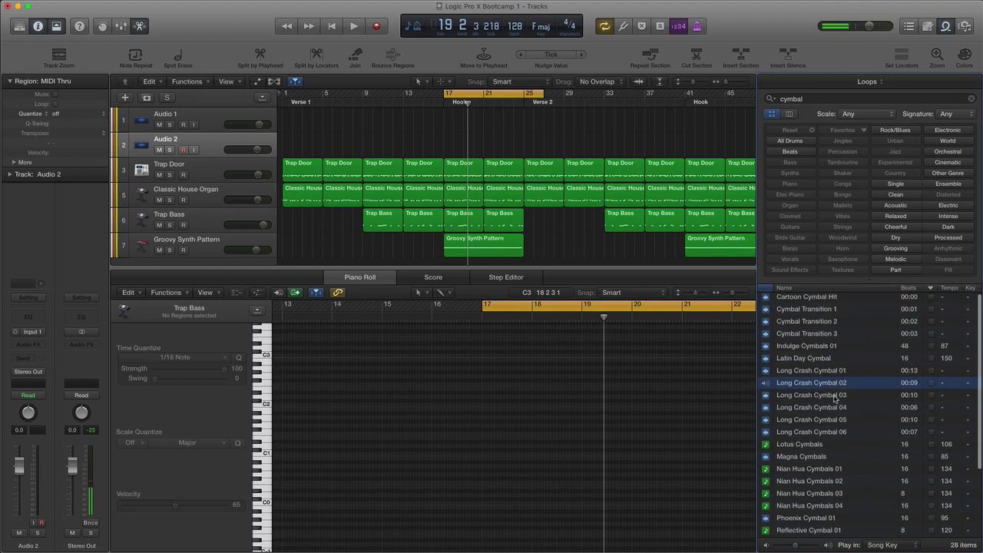
left_click(835, 396)
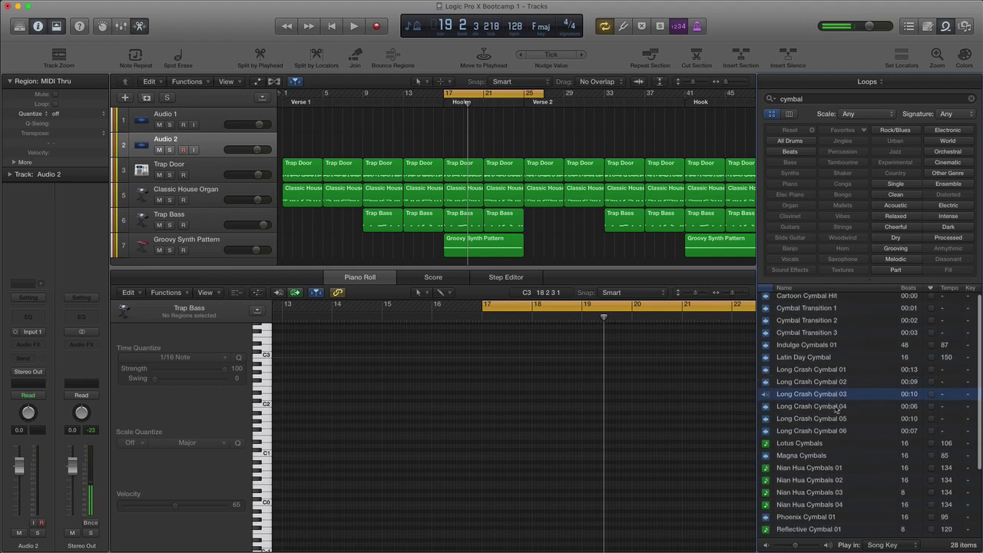
left_click(836, 407)
left_click(840, 419)
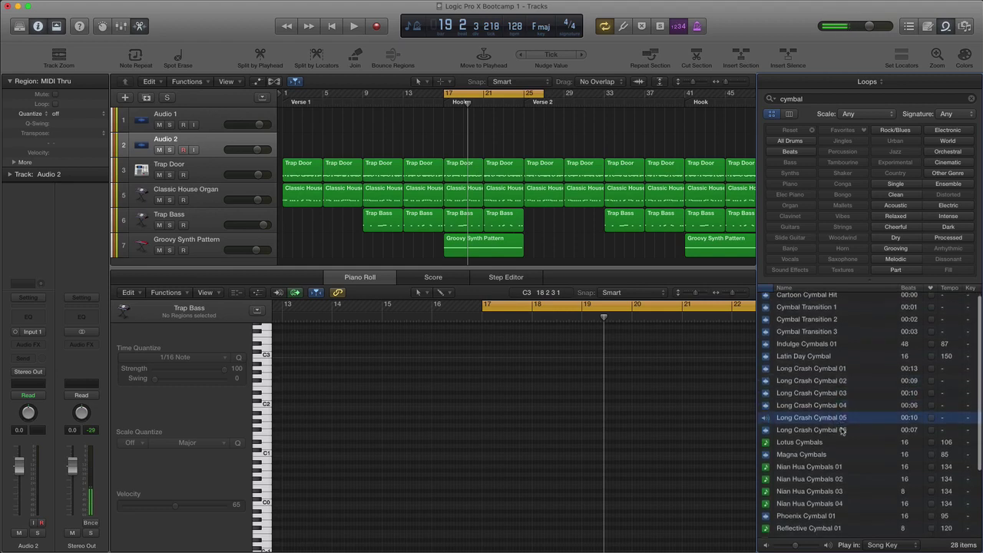
left_click(840, 430)
Place the Long Crash Cymbal 01 loop on the Audio 2 track at bar 17, and listen to the start of the Hook.
left_click(825, 368)
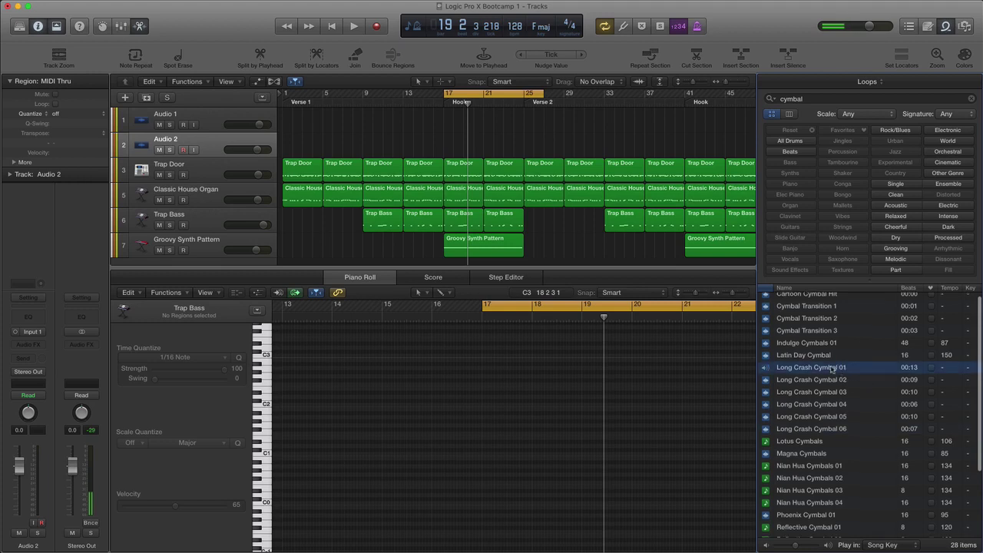
left_click_drag(831, 368, 443, 151)
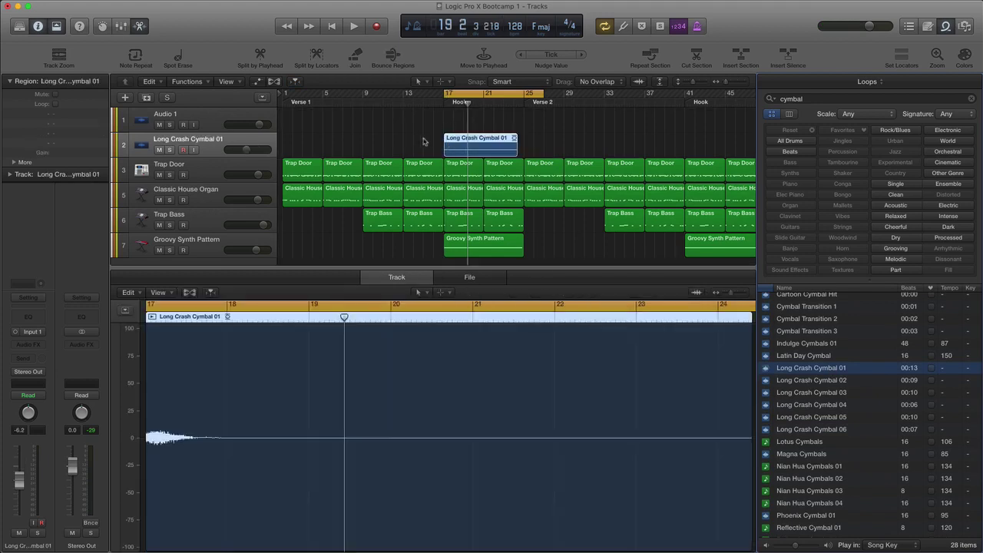
key("space")
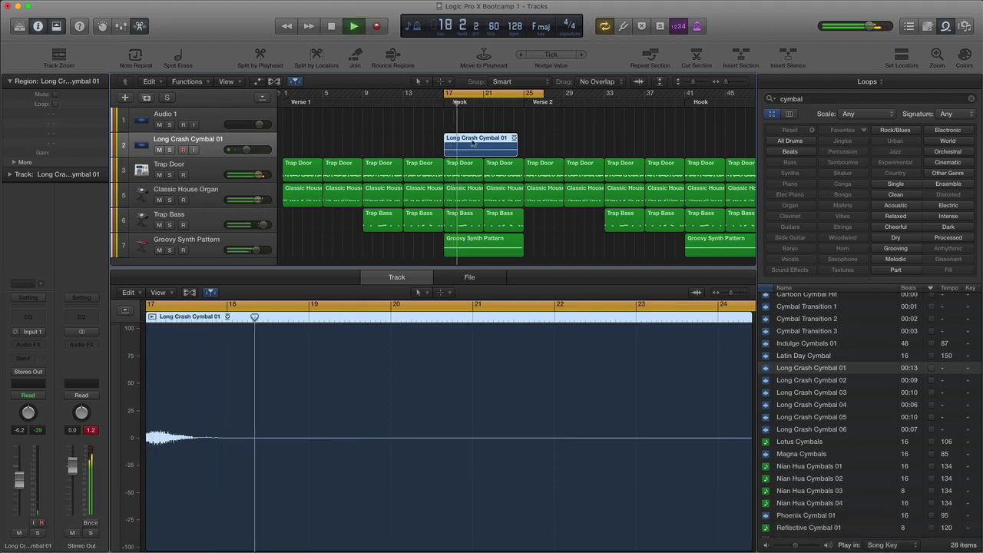
key("space")
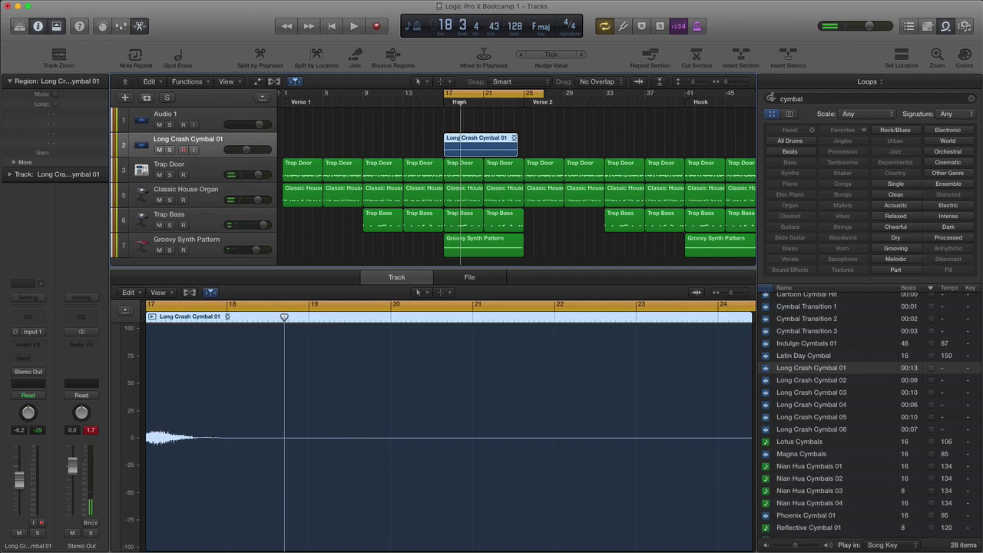
Close the Loops browser and raise the crash cymbal track's volume to -1.5 dB after playing back the Hook.
key("o")
key("space")
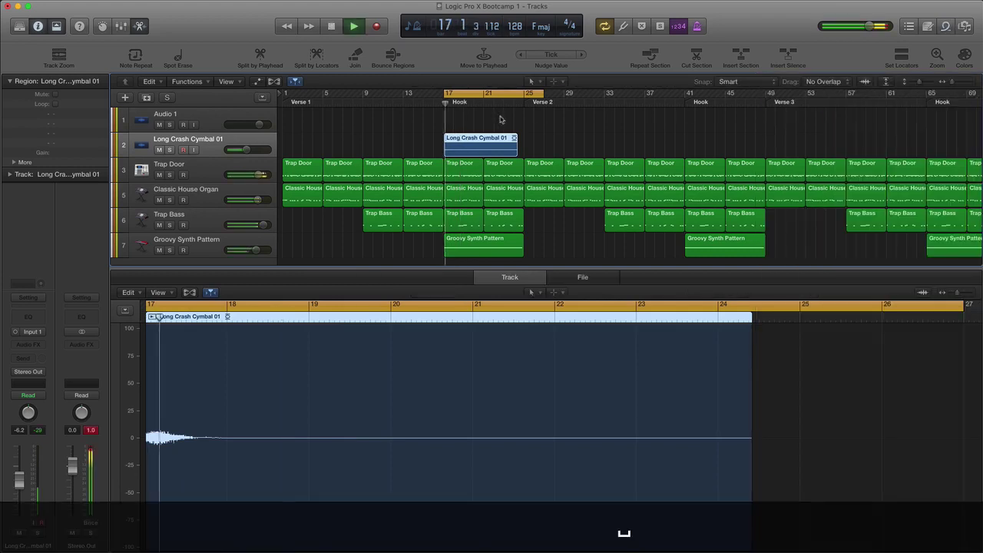
left_click(460, 123)
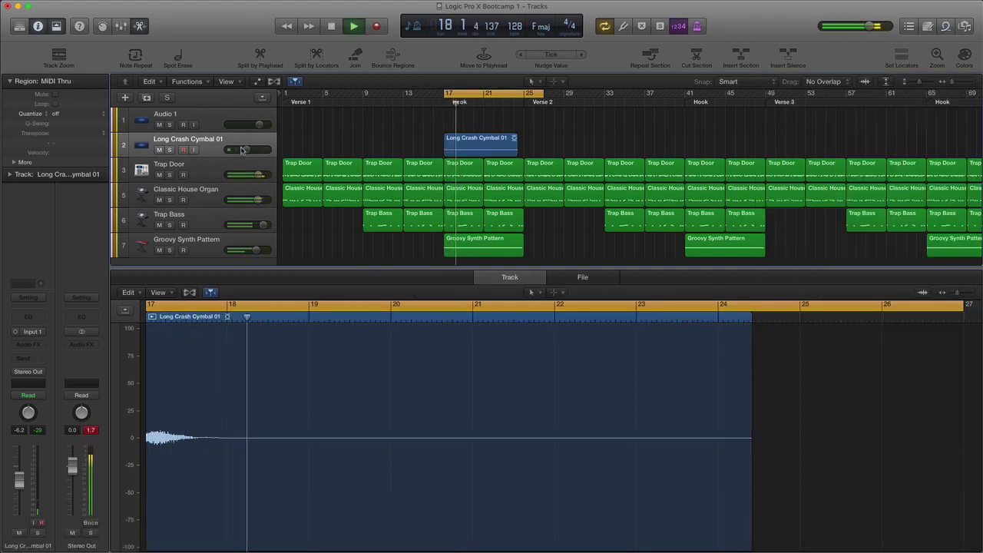
key("space")
left_click_drag(246, 149, 252, 149)
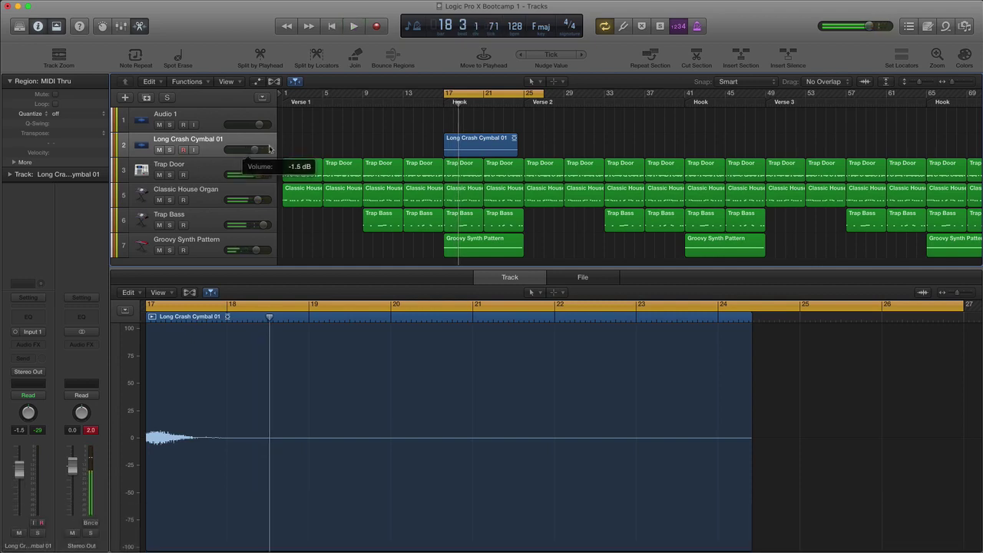
Set the crash cymbal track's pan to +10 while checking the Hook in playback, and save the project.
key("space")
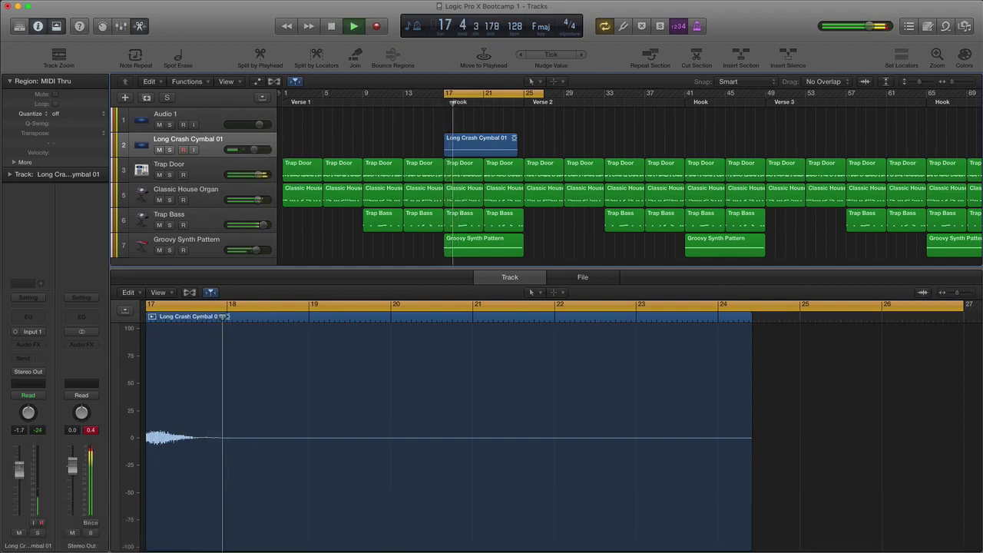
key("space")
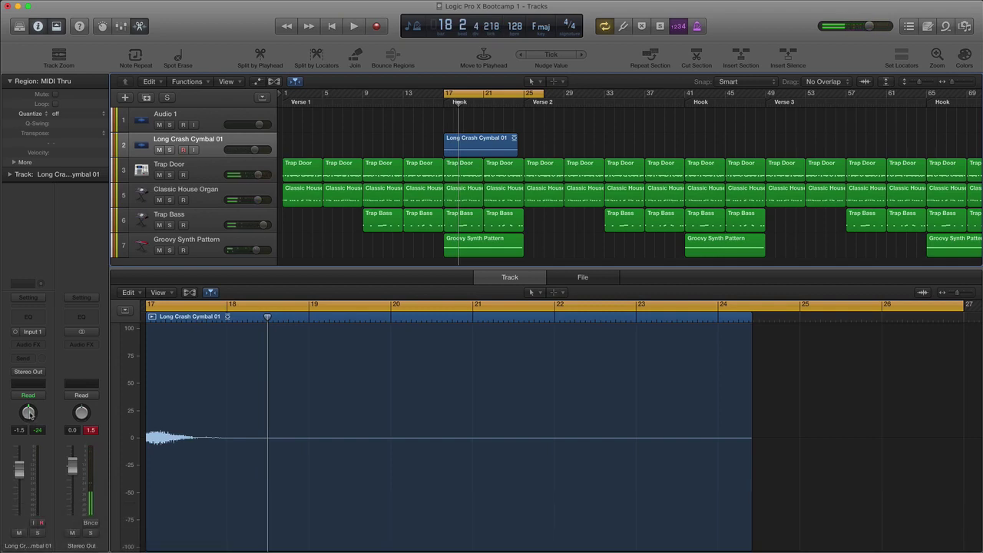
key("space")
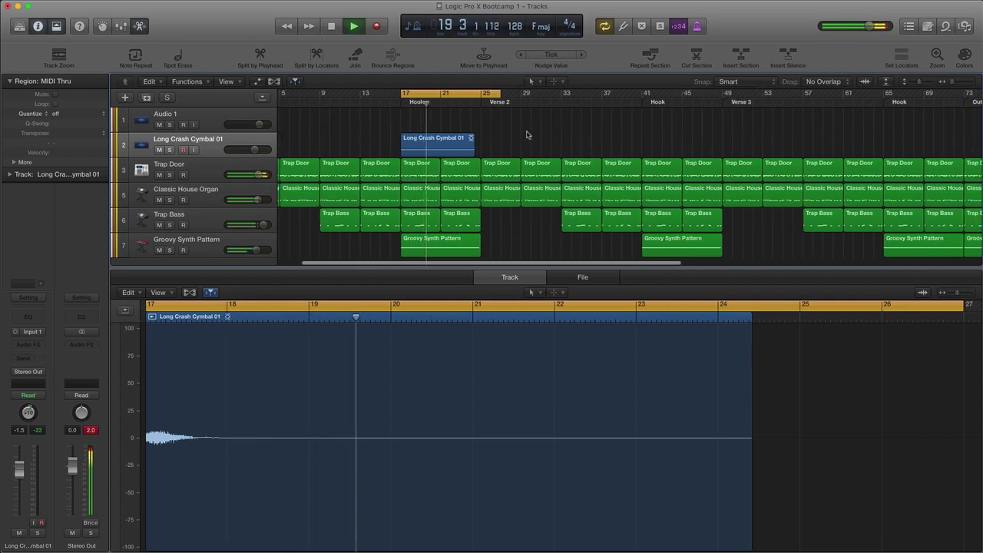
key("space")
key("super+s")
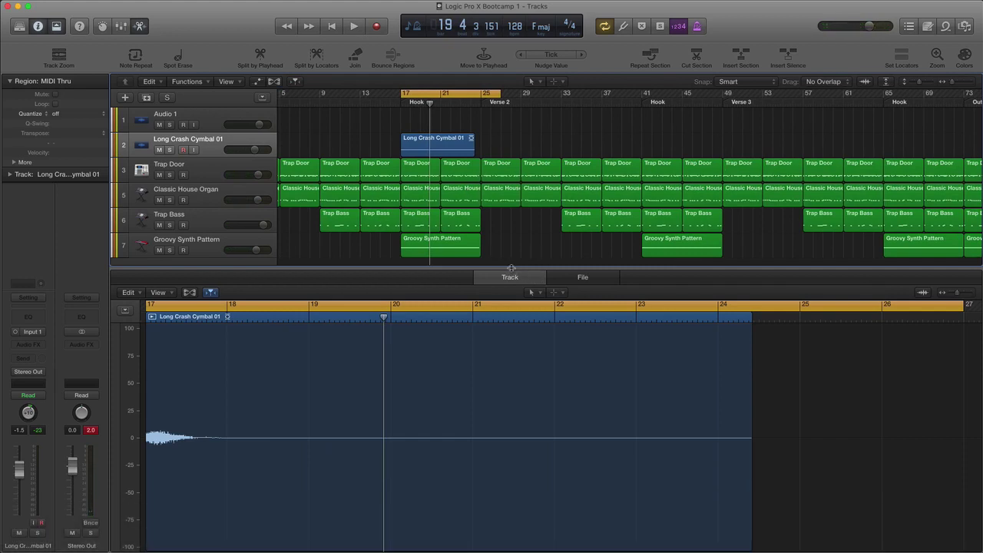
Hide the audio editor and copy the Long Crash Cymbal 01 region to bars 41, 65, 73 and 81 on its track.
left_click_drag(511, 267, 528, 539)
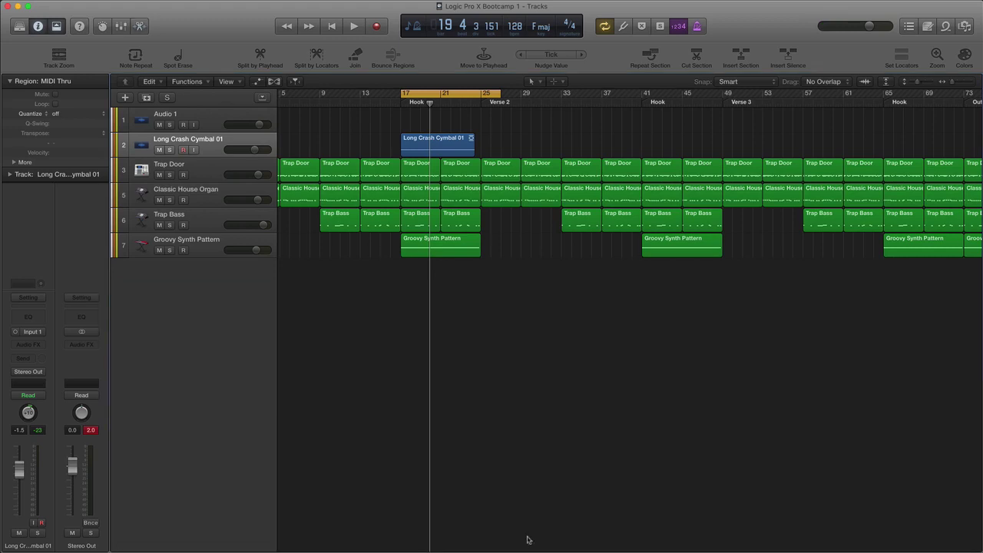
scroll(467, 240, "right", 2)
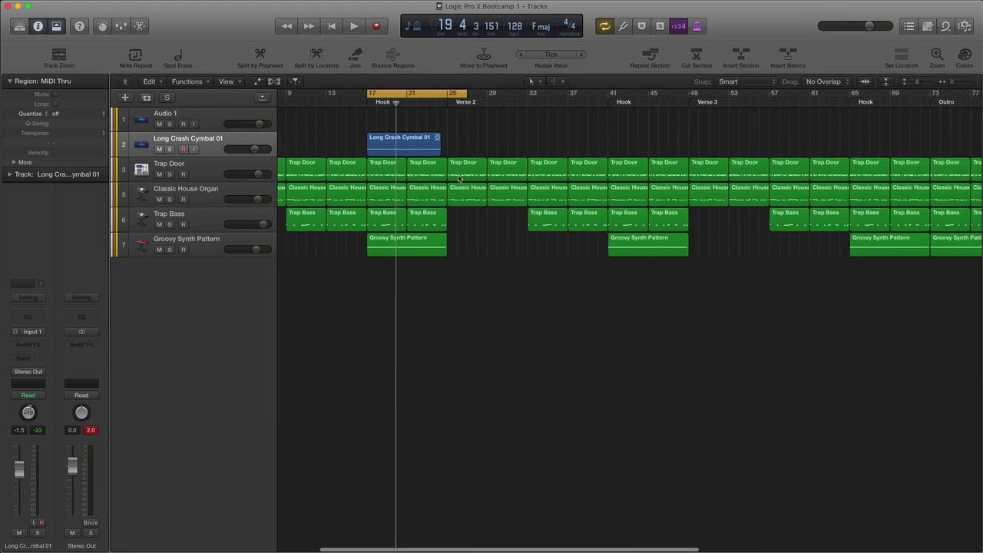
left_click(409, 145)
key("alt")
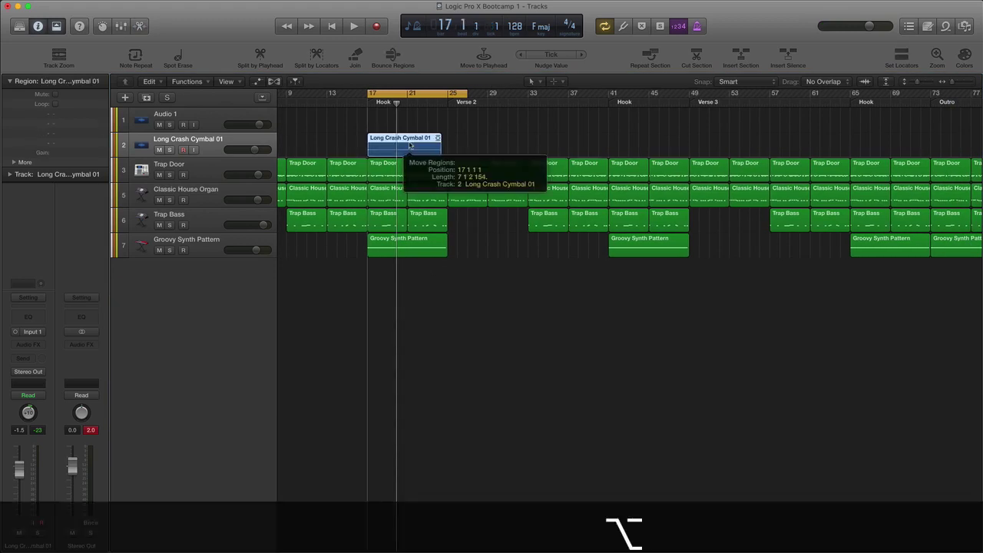
left_click_drag(410, 145, 651, 146)
scroll(637, 148, "right", 3)
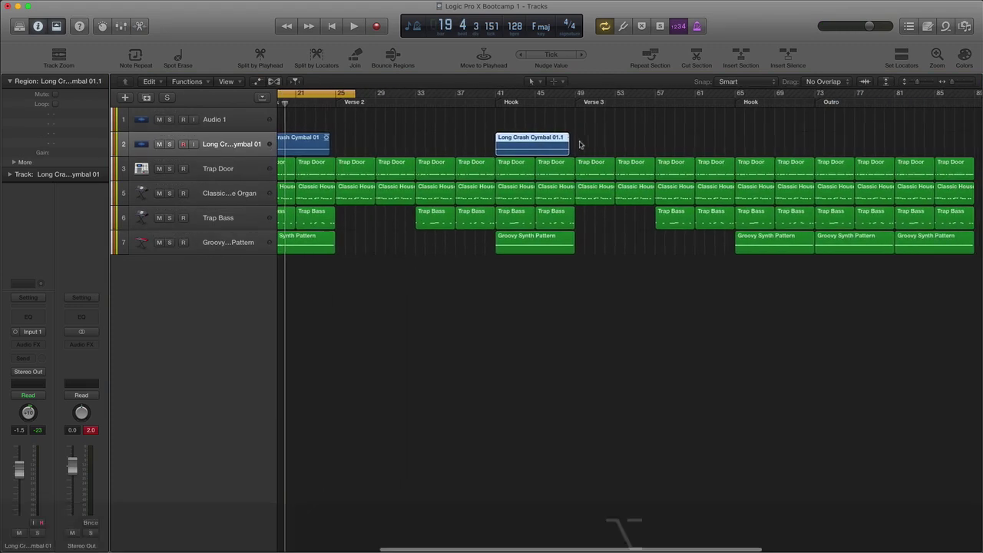
left_click_drag(554, 144, 925, 138)
scroll(537, 139, "left", 3)
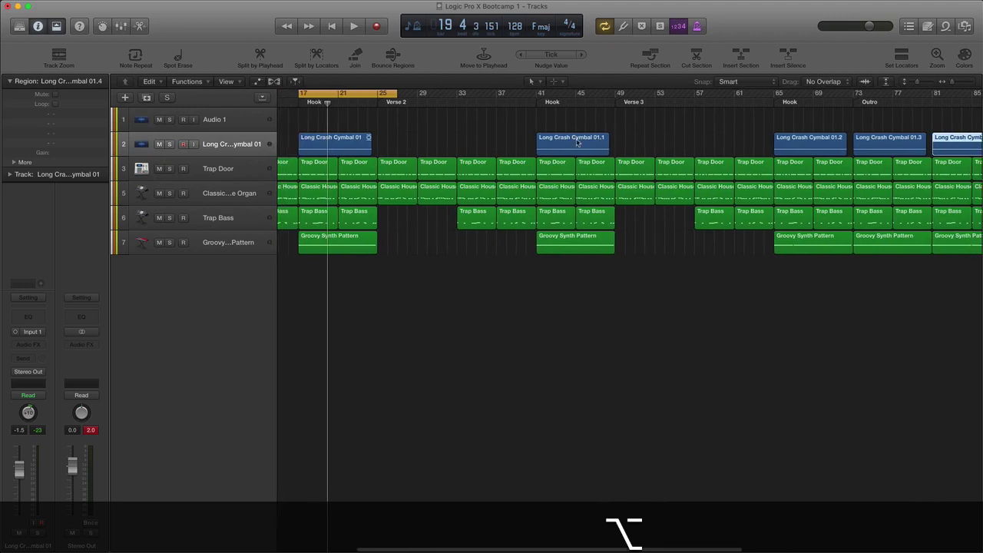
Play back the Hook from bar 17 and save the project.
key("space")
scroll(407, 138, "left", 5)
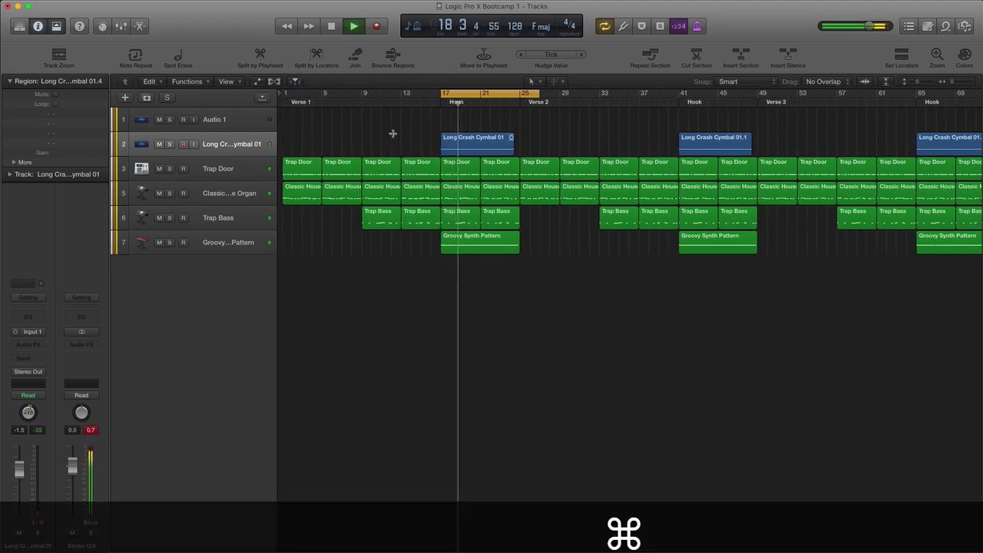
key("super+s")
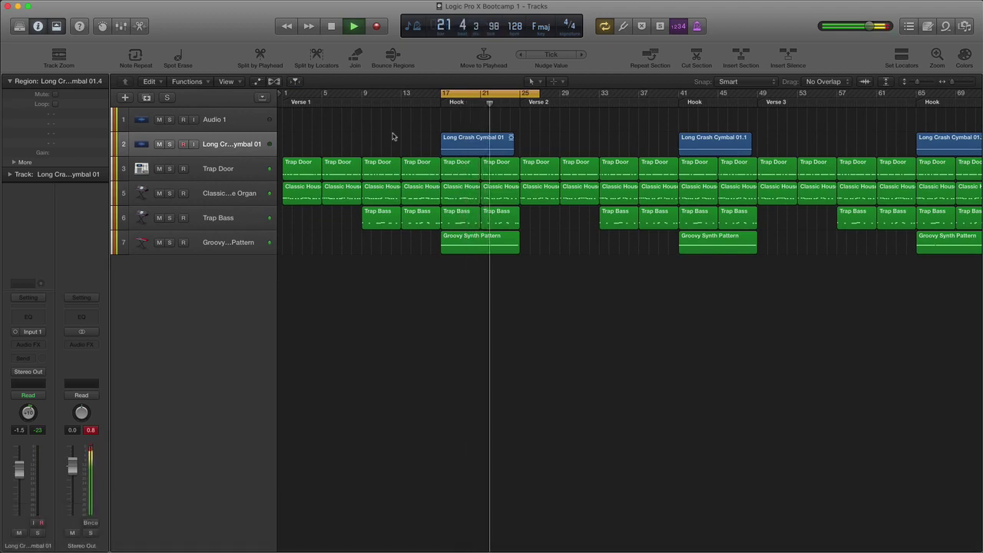
Turn off cycling and try muting the Trap Door track as Verse 2 starts, unmute it, and stop playback.
left_click(504, 95)
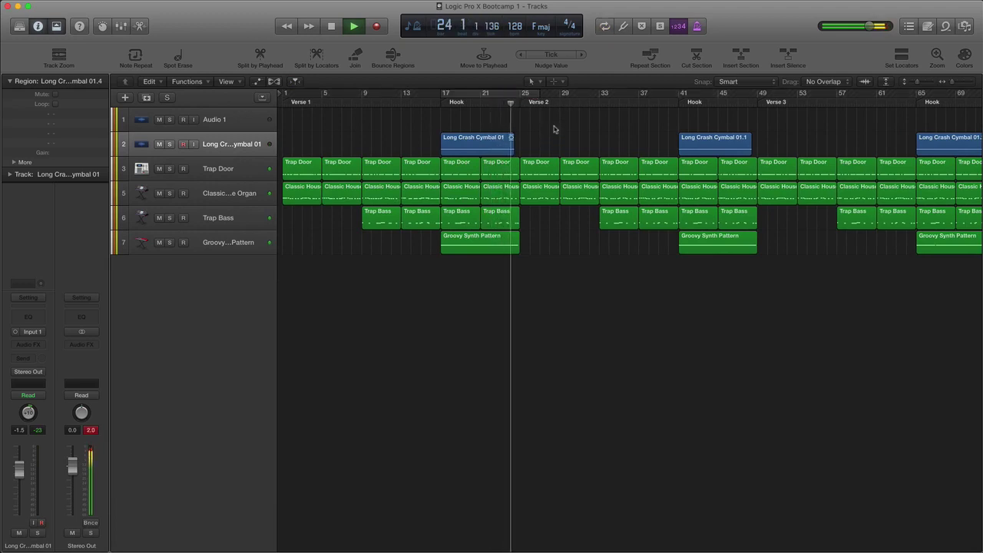
scroll(216, 172, "right", 1)
left_click(160, 168)
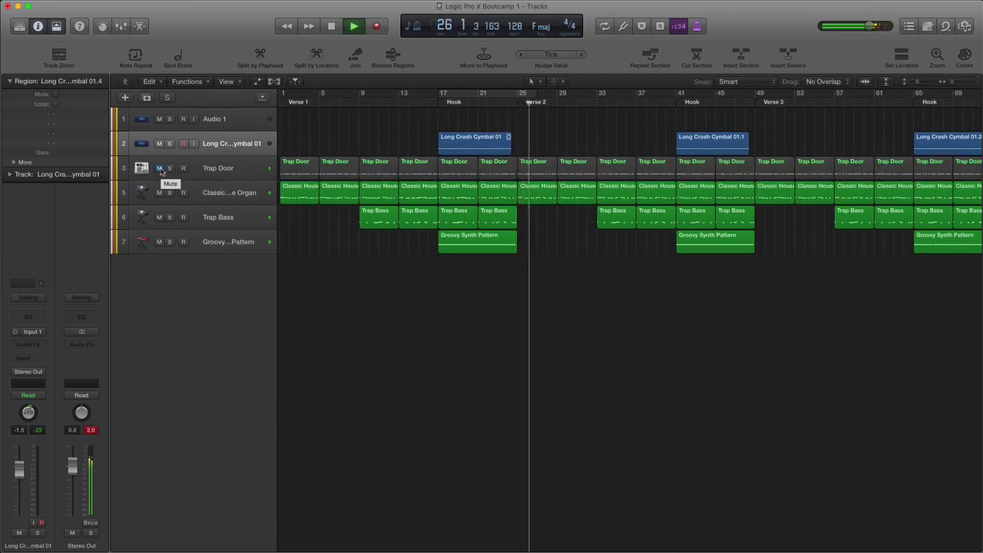
left_click(159, 168)
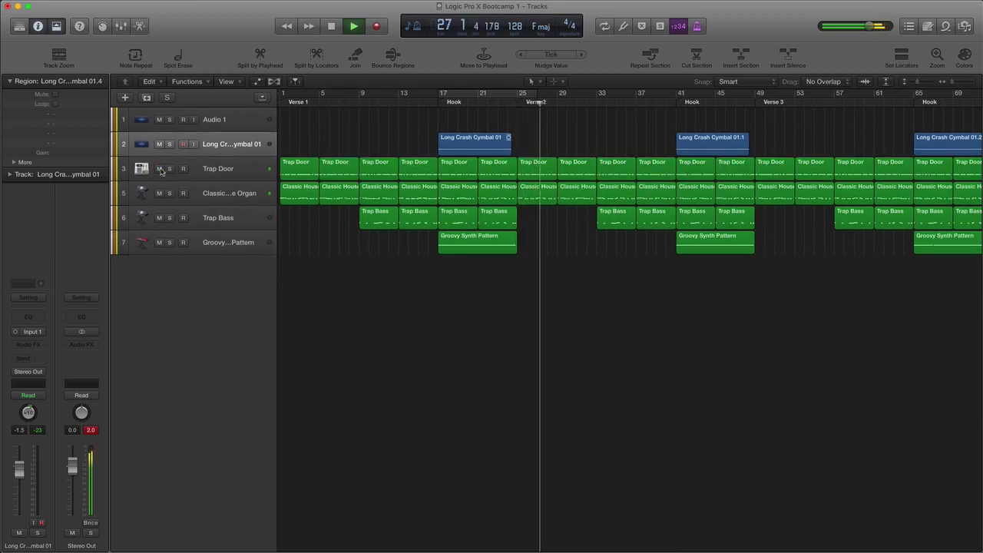
key("space")
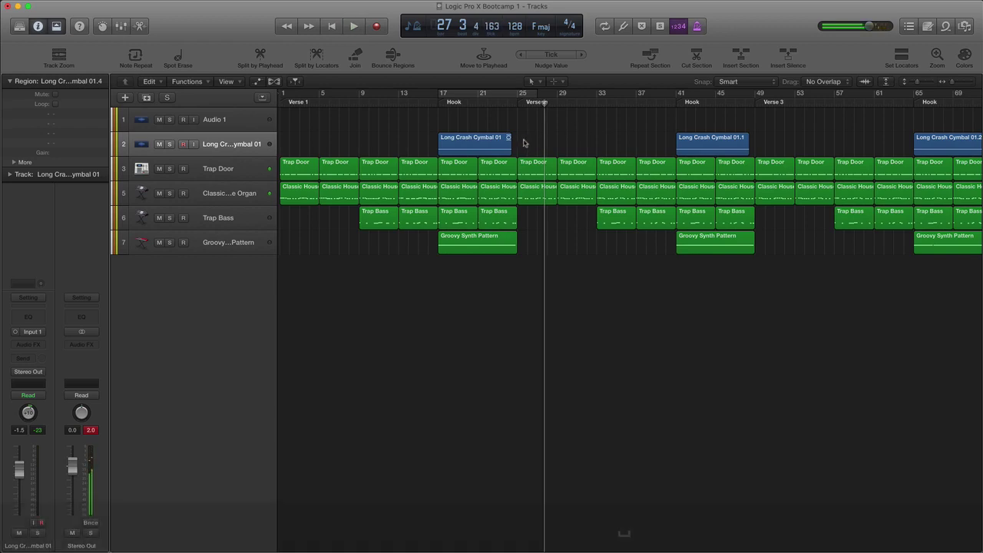
Set the cycle range from about bar 23 to bar 34, and play back the transition into Verse 2.
left_click_drag(506, 93, 603, 93)
key("space")
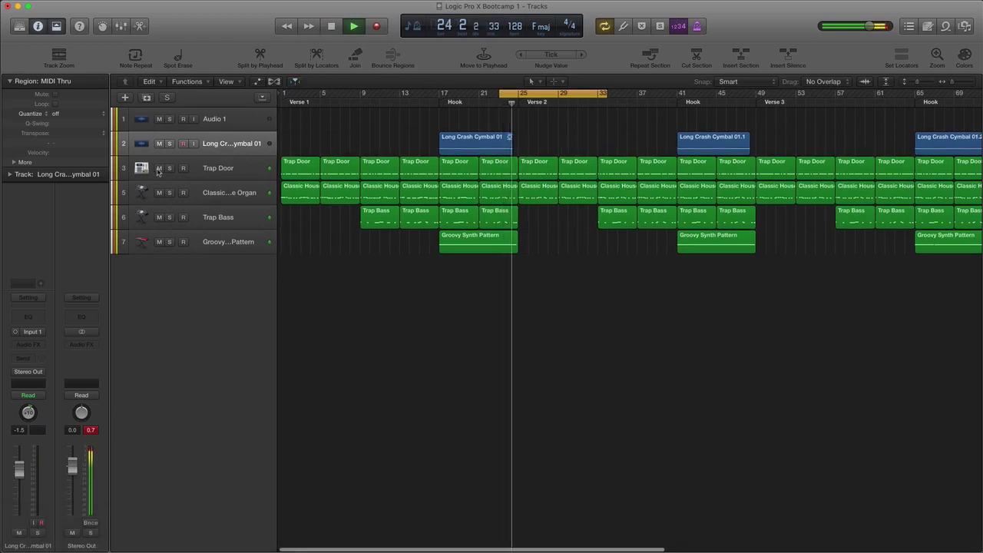
scroll(159, 170, "right", 1)
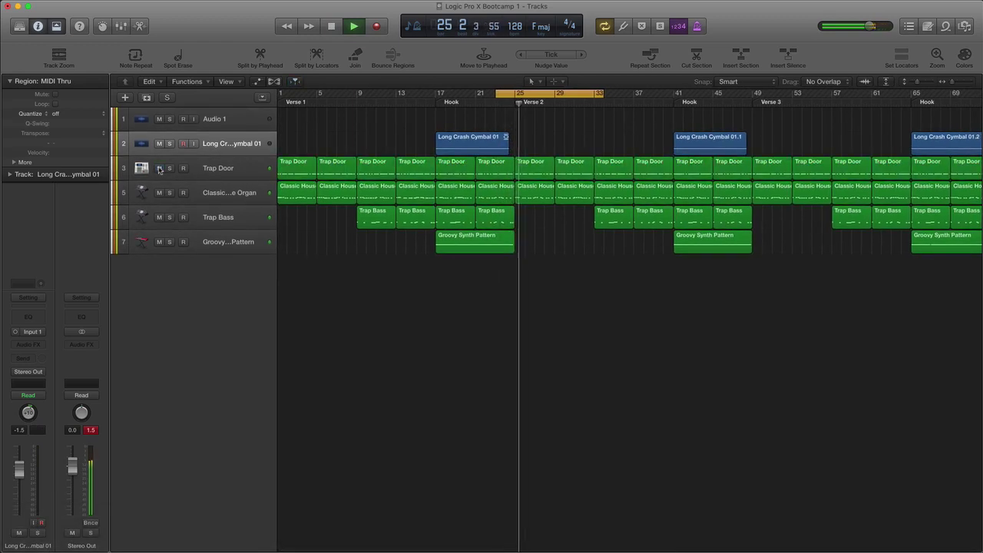
scroll(160, 171, "left", 1)
key("space")
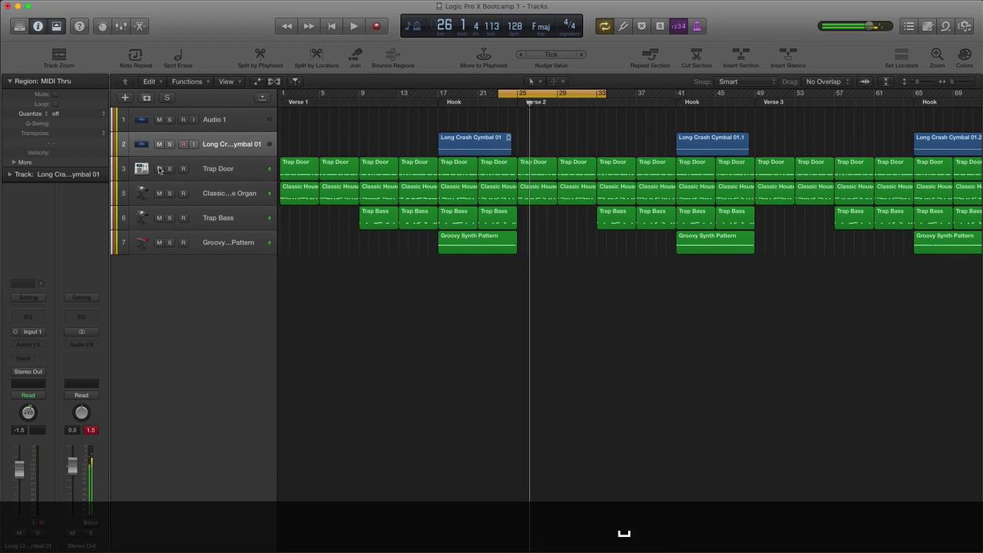
Play the transition into Verse 2 again, trying the Trap Door track muted and unmuting it.
key("space")
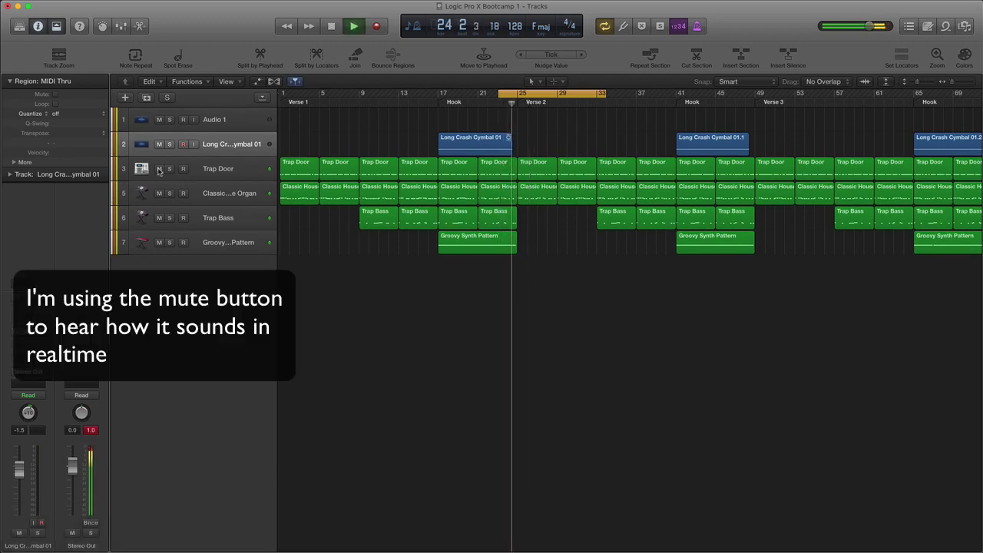
left_click(170, 174)
left_click(171, 173)
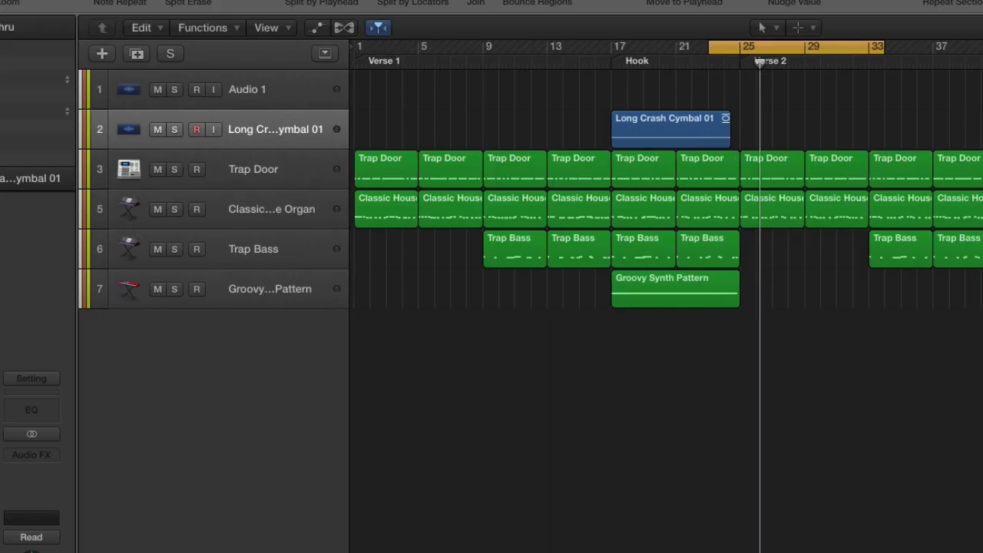
Move the 11-bar cycle range to start at 24 2 2 1 and play back the transition into Verse 2.
key("super+Right")
key("super+Right")
key("super+Right")
key("super+Right")
key("super+Right")
key("super+Right")
key("super+Right")
key("super+Right")
key("super+Right")
key("super+Right")
key("super+Right")
key("super+Right")
key("super+Right")
key("super+Right")
key("super+Right")
key("super+Right")
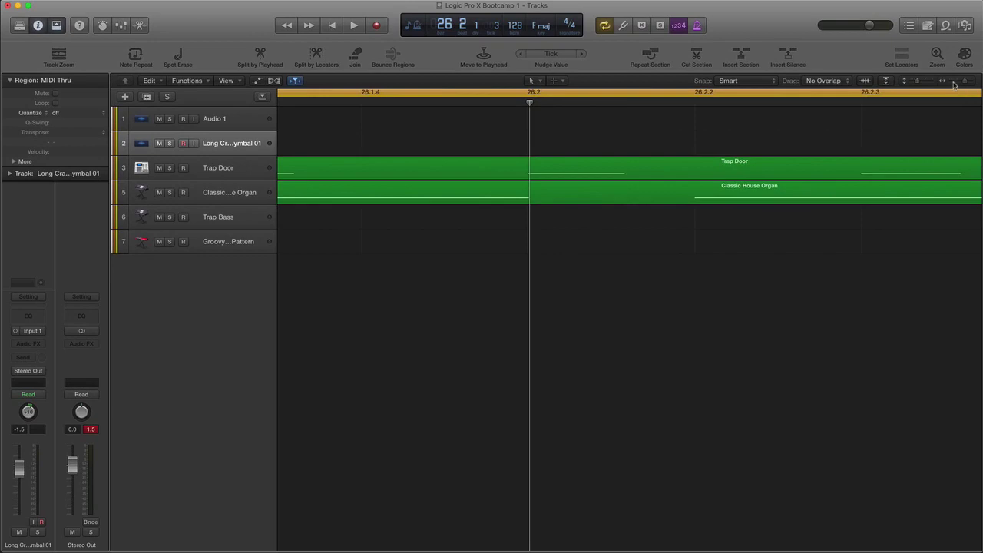
left_click_drag(963, 83, 916, 90)
key("space")
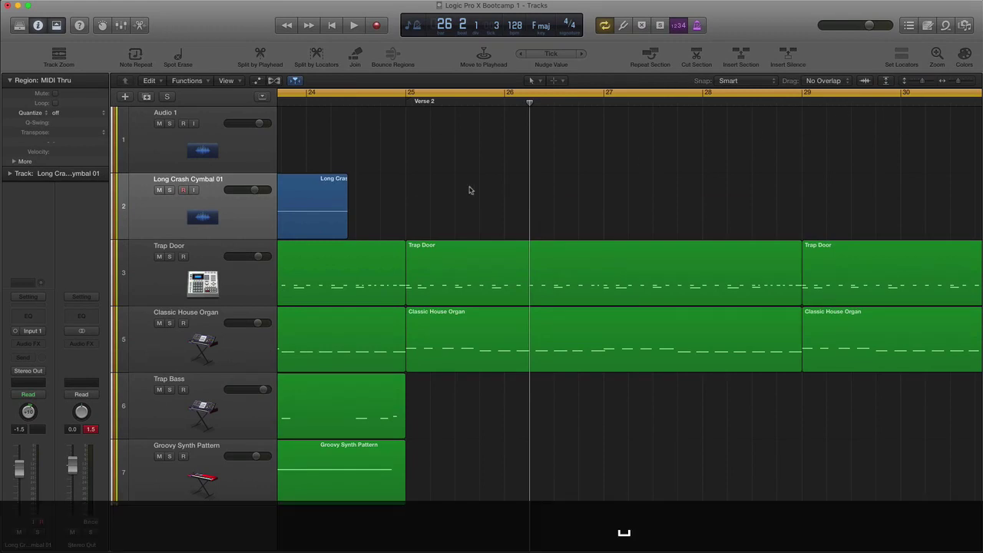
scroll(484, 186, "right", 6)
scroll(482, 189, "right", 3)
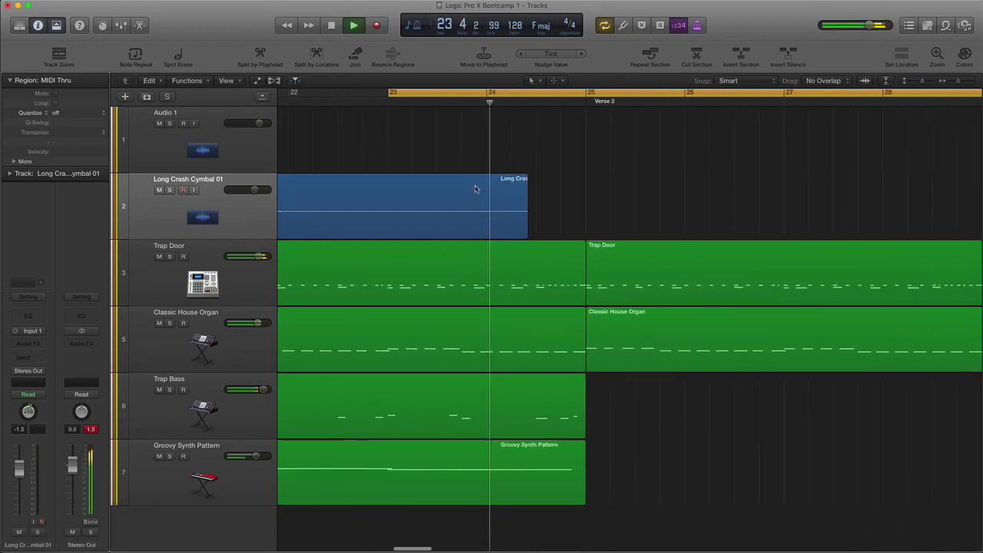
left_click_drag(555, 93, 685, 93)
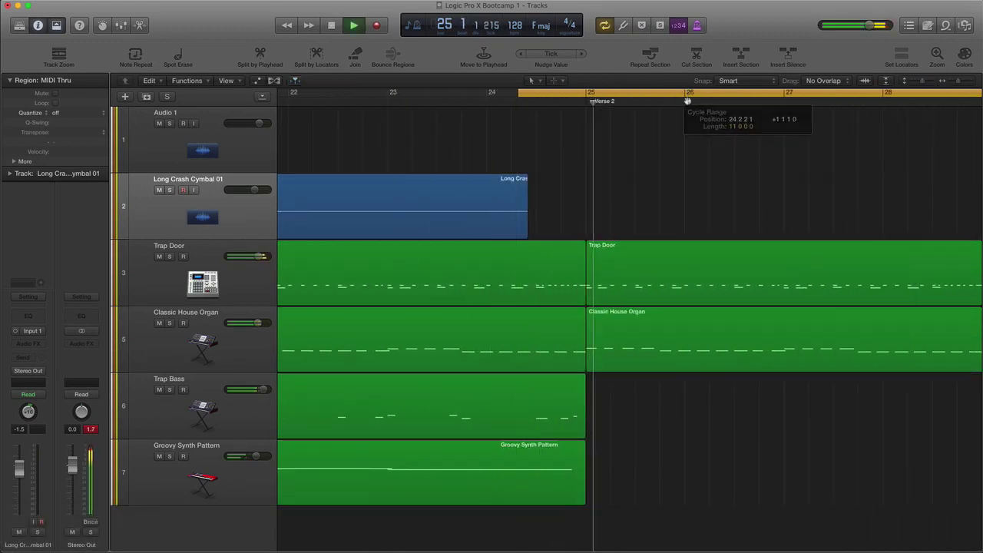
scroll(687, 143, "right", 5)
key("space")
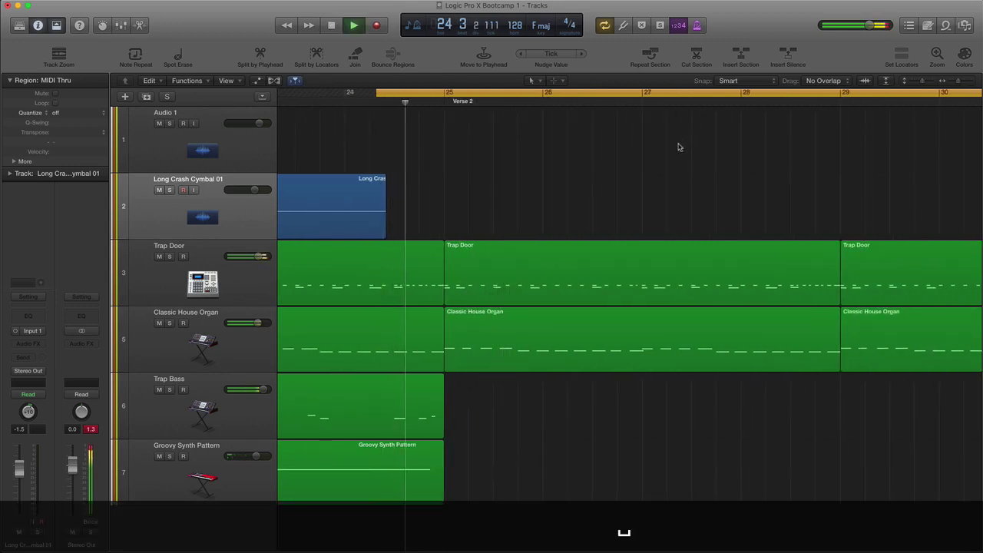
key("space")
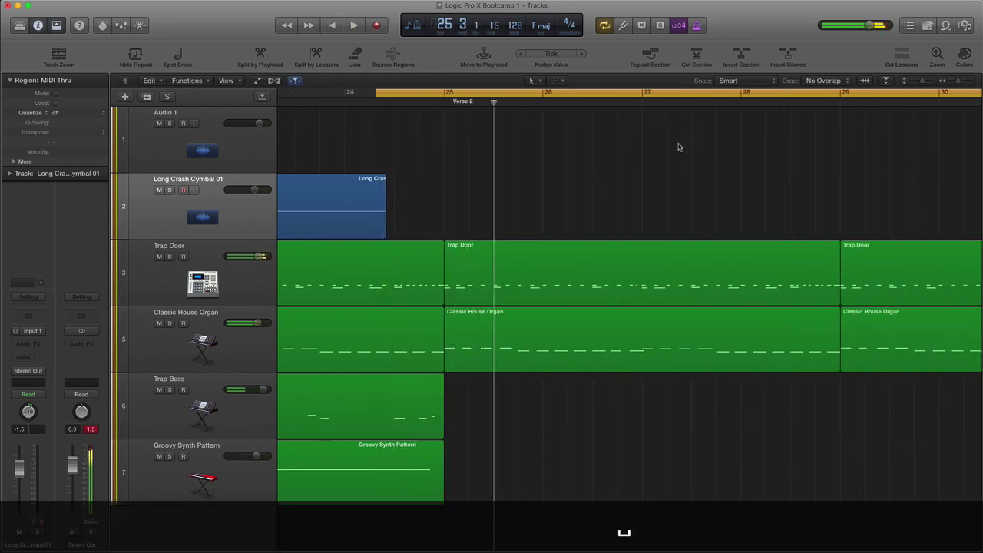
Open the Trap Door region at bar 25 in the Piano Roll and play it briefly to locate the first snare.
double_click(480, 264)
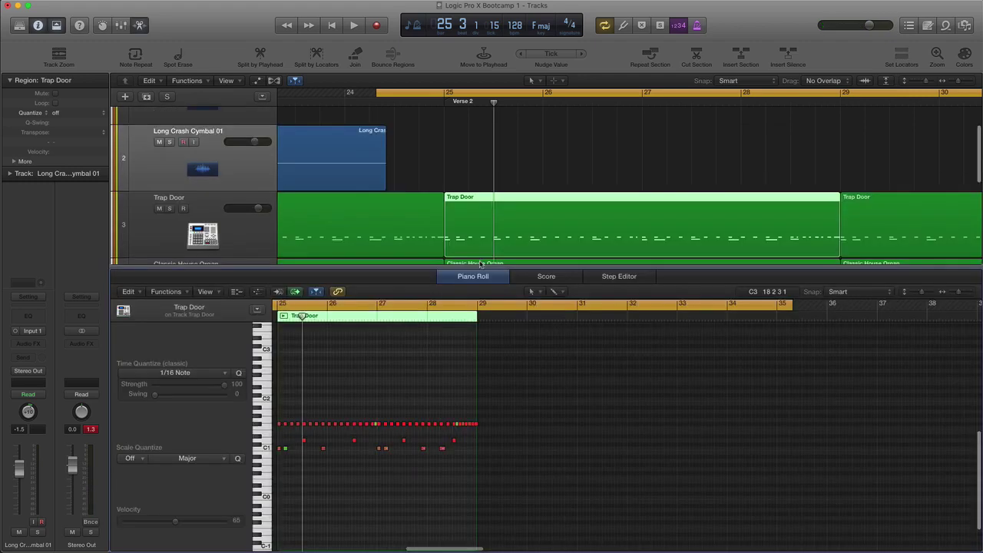
key("space")
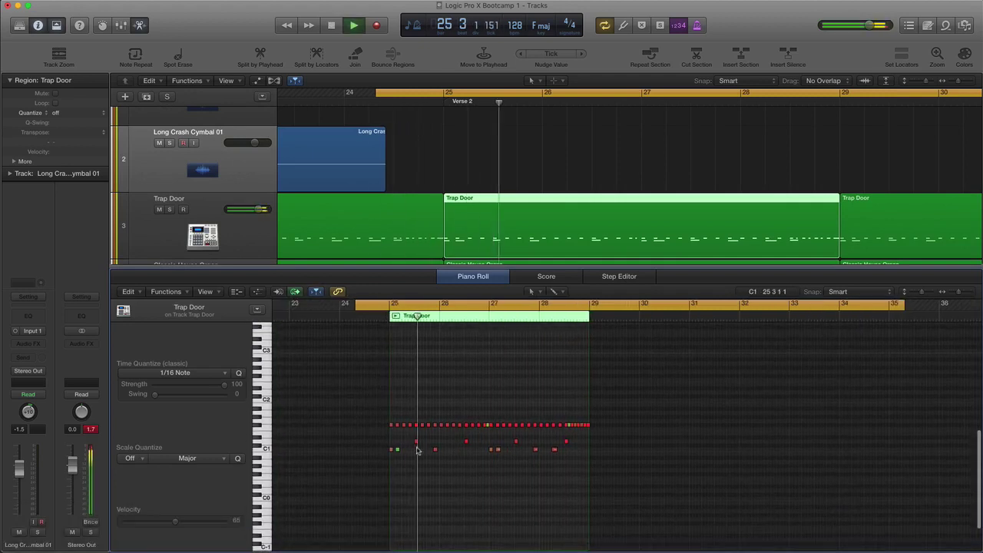
key("space")
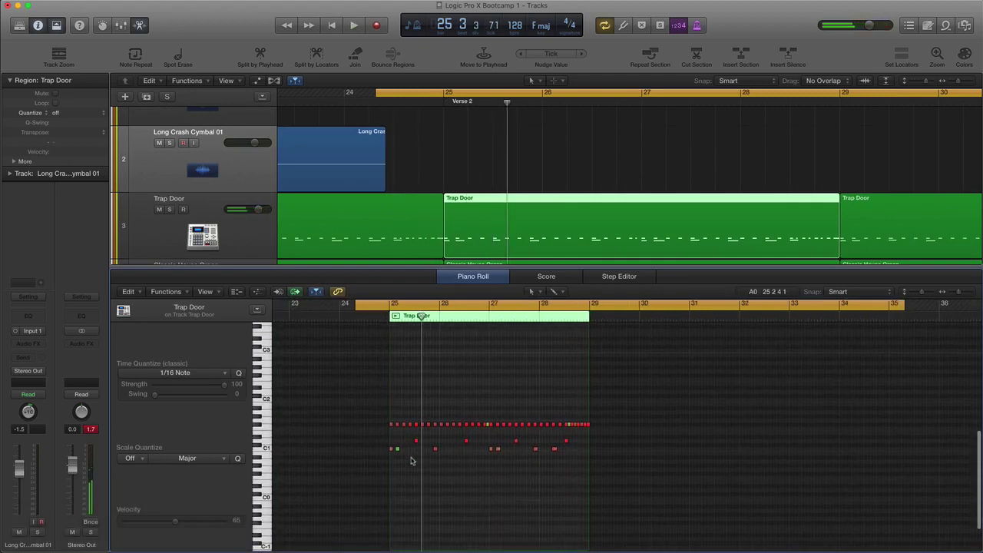
Mute the six Trap Door notes before beat 3 of bar 25, play back the change, and close the Piano Roll.
left_click_drag(413, 463, 383, 416)
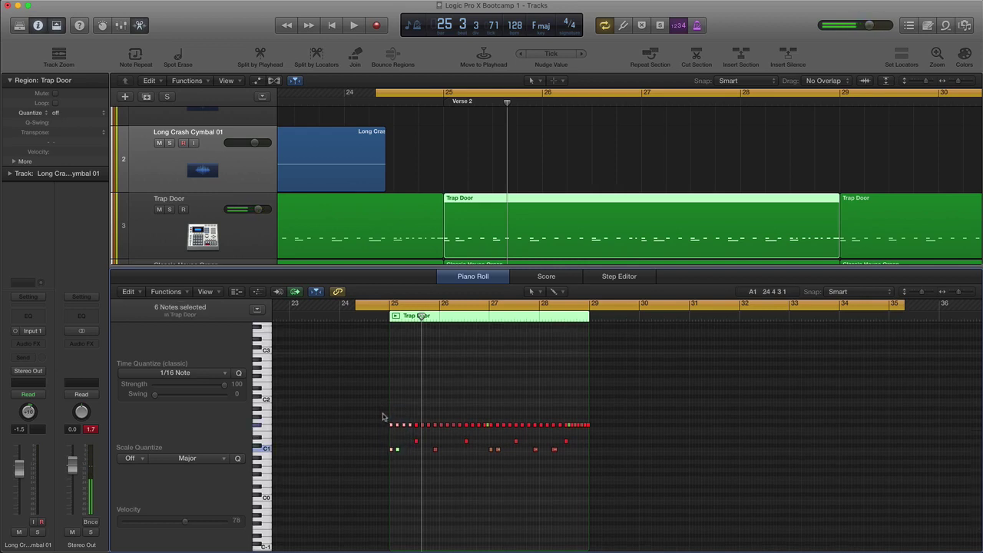
key("m")
key("space")
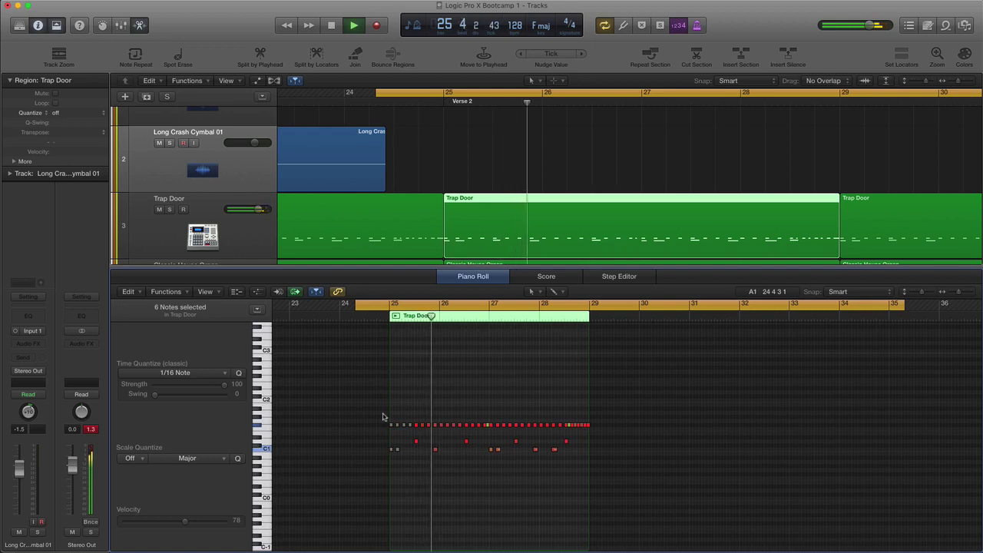
key("space")
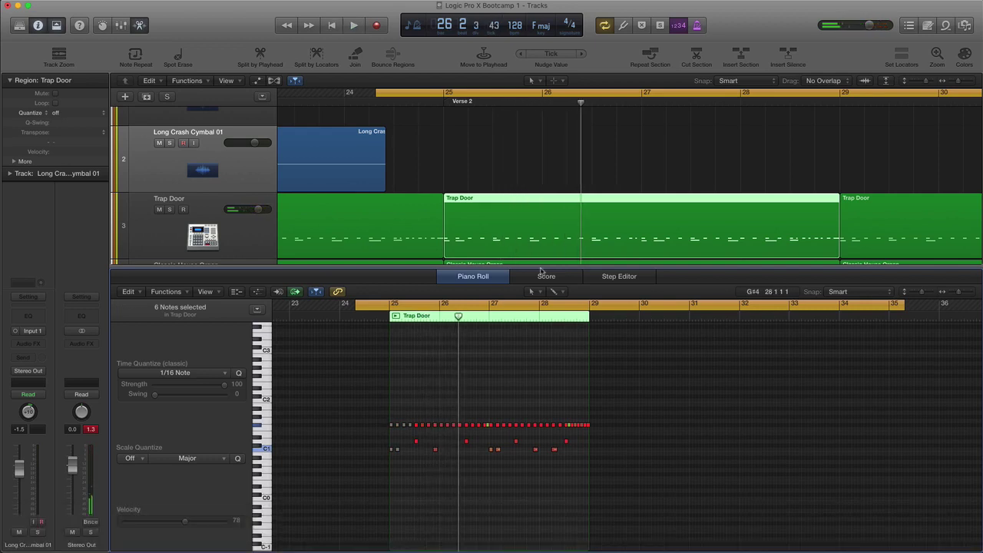
key("p")
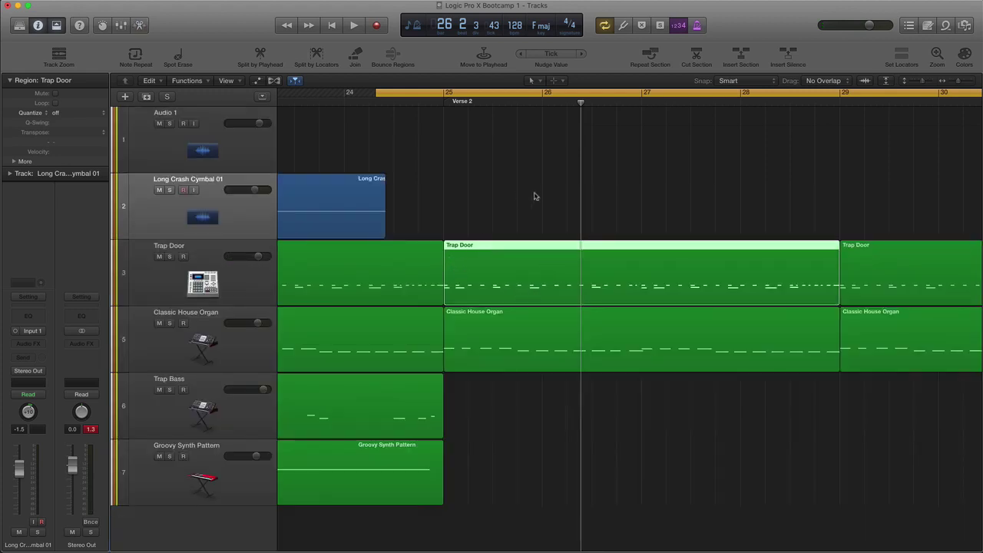
Reopen the Trap Door region at bar 25 in the Piano Roll, undo the note muting, and play back the transition.
left_click_drag(957, 82, 954, 82)
left_click(584, 211)
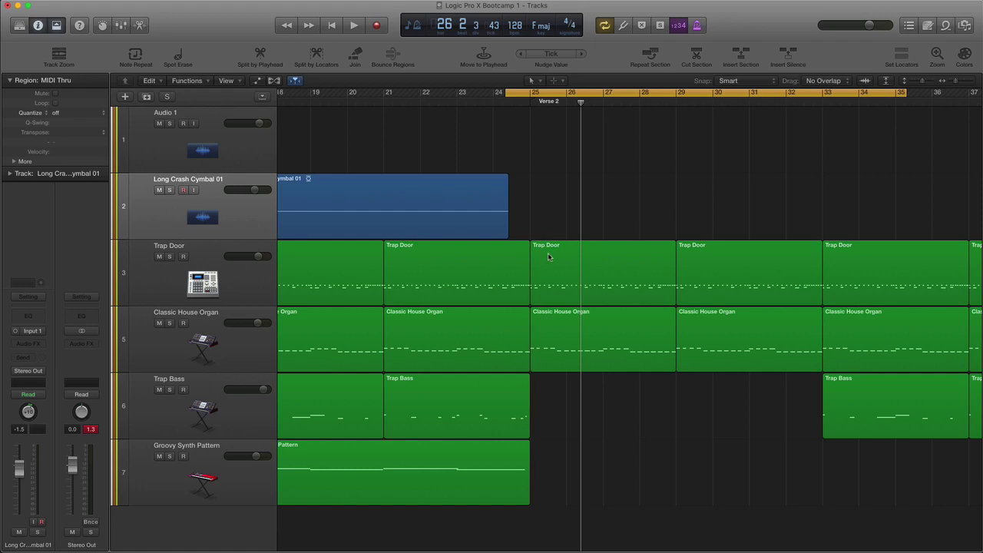
left_click(548, 257)
double_click(548, 257)
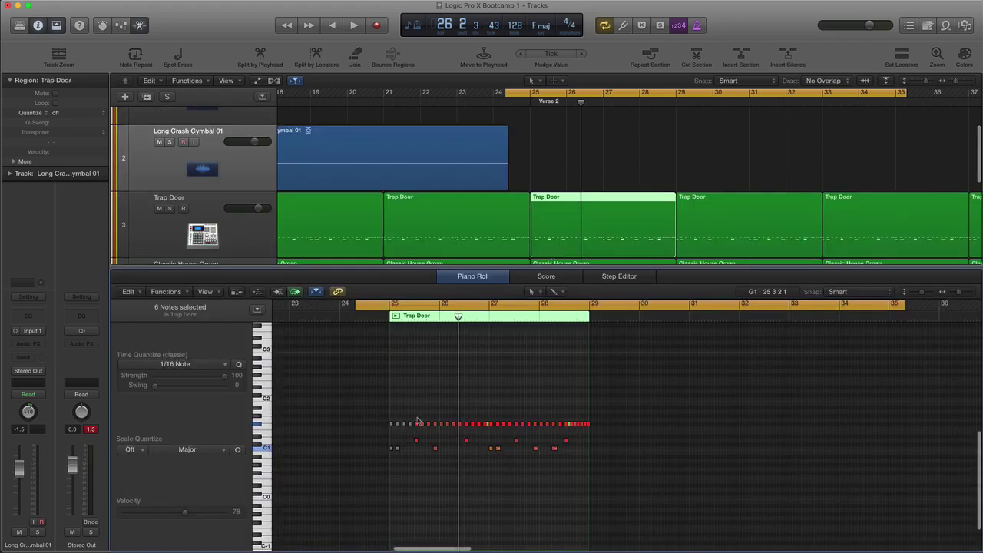
key("super+z")
key("space")
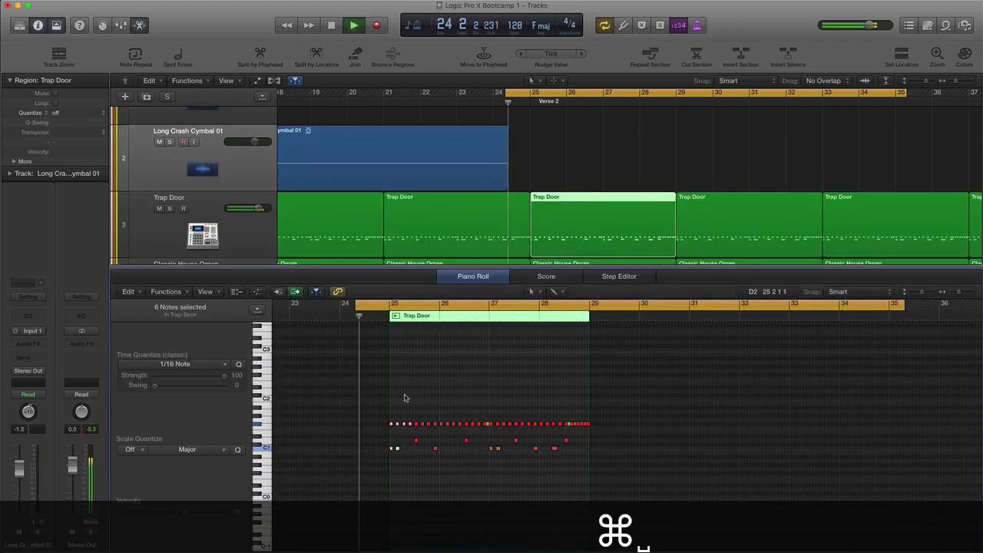
left_click(593, 171)
key("space")
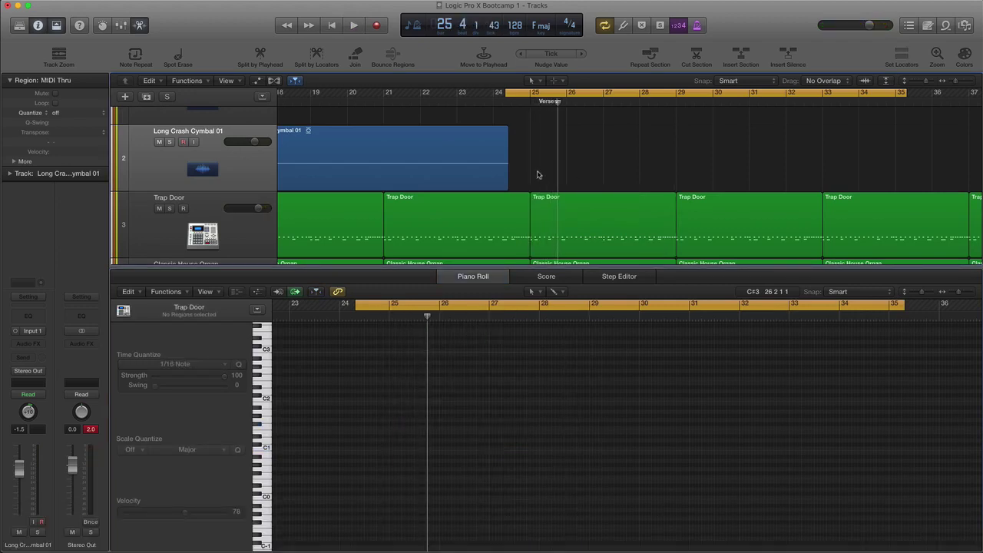
Split the Trap Door region at the start of Verse 2 at position 25 3 1 1 with the Scissors Tool.
key("t")
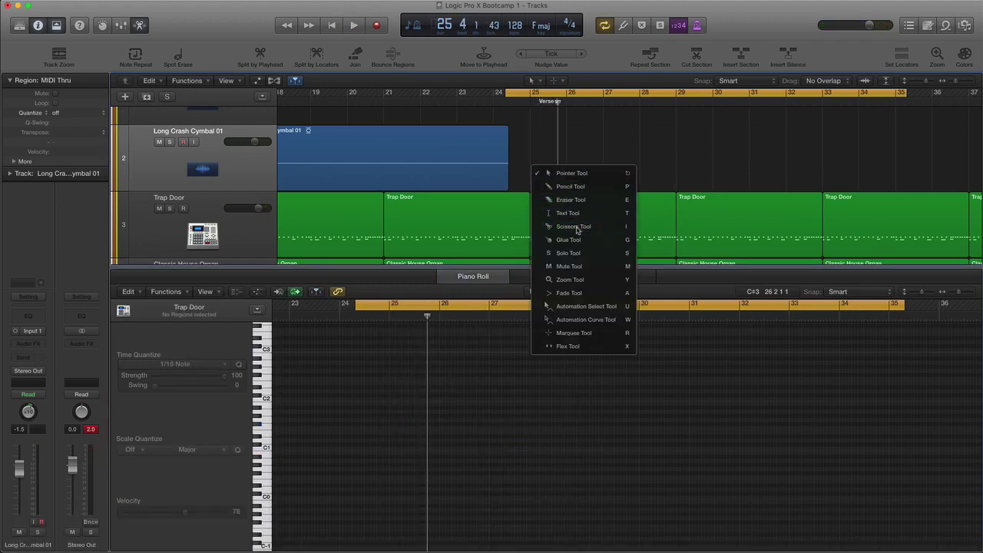
left_click(575, 226)
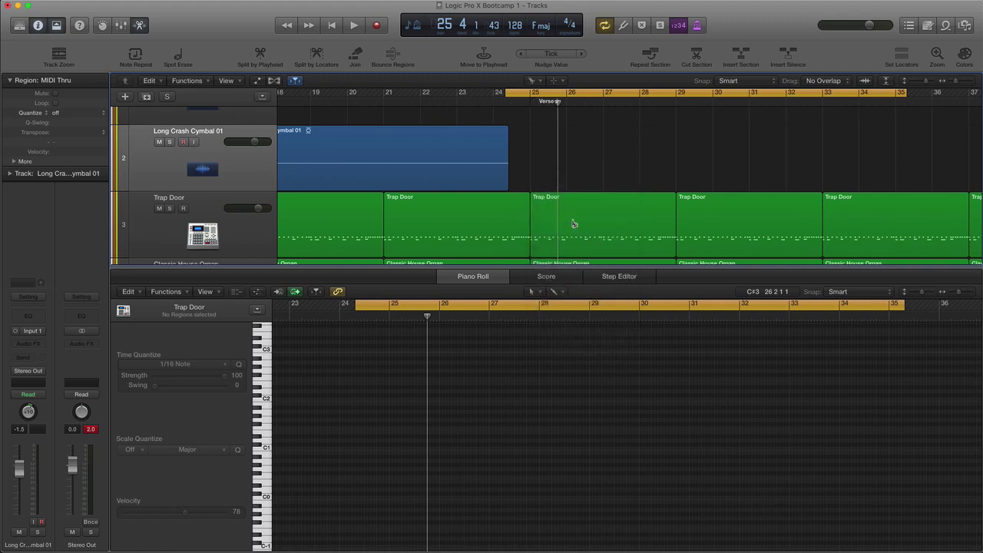
left_click_drag(574, 224, 549, 225)
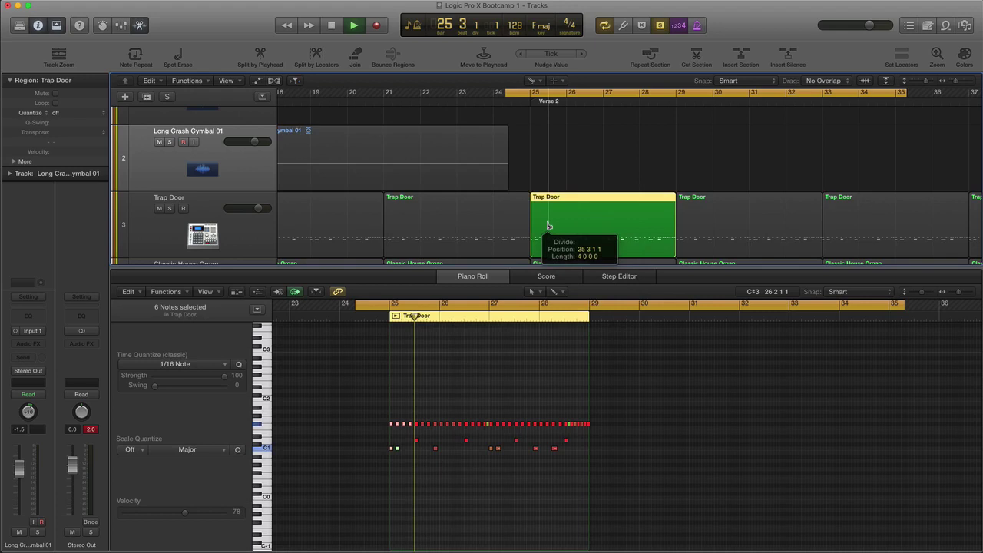
left_click_drag(549, 225, 549, 225)
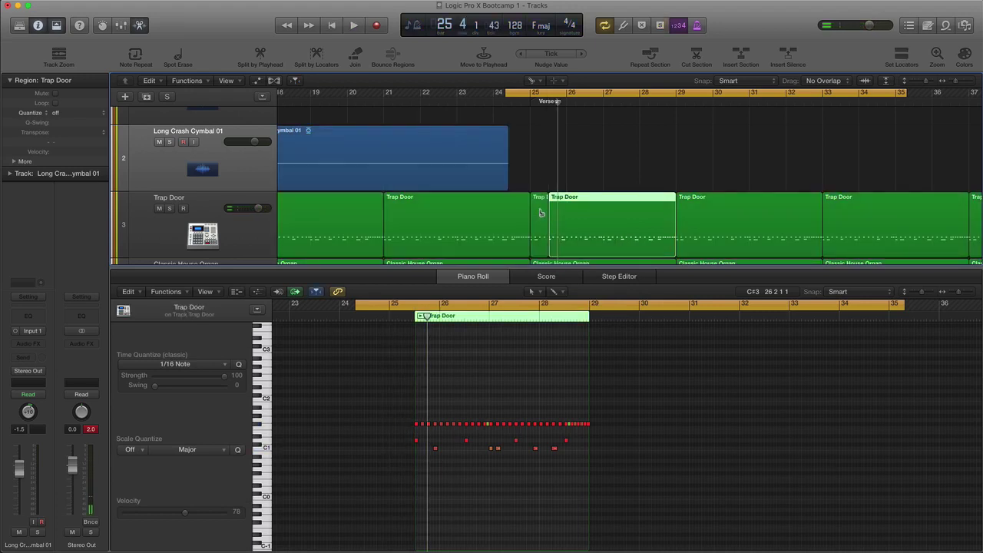
Switch back to the Pointer Tool and delete the short Trap Door piece at the start of bar 25.
key("t")
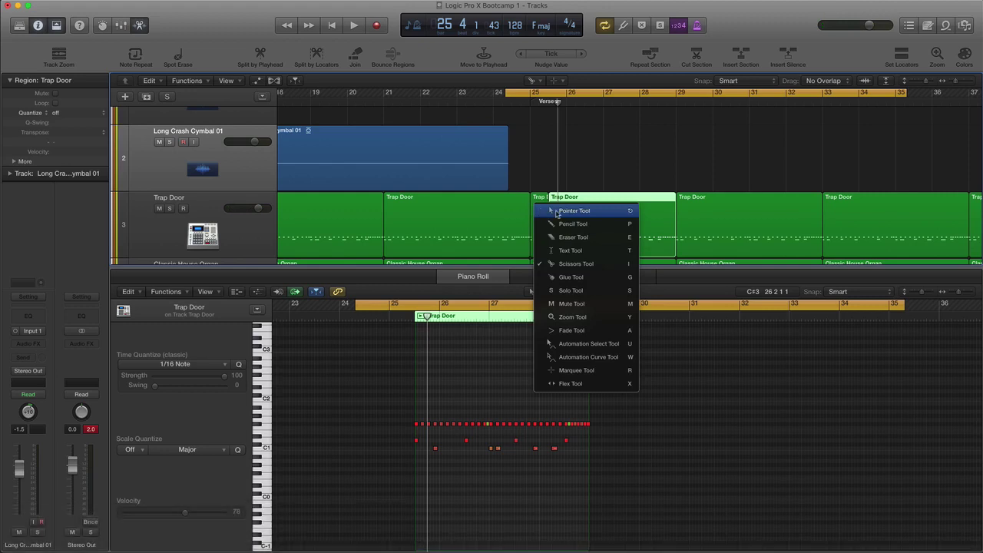
left_click(572, 210)
left_click(539, 214)
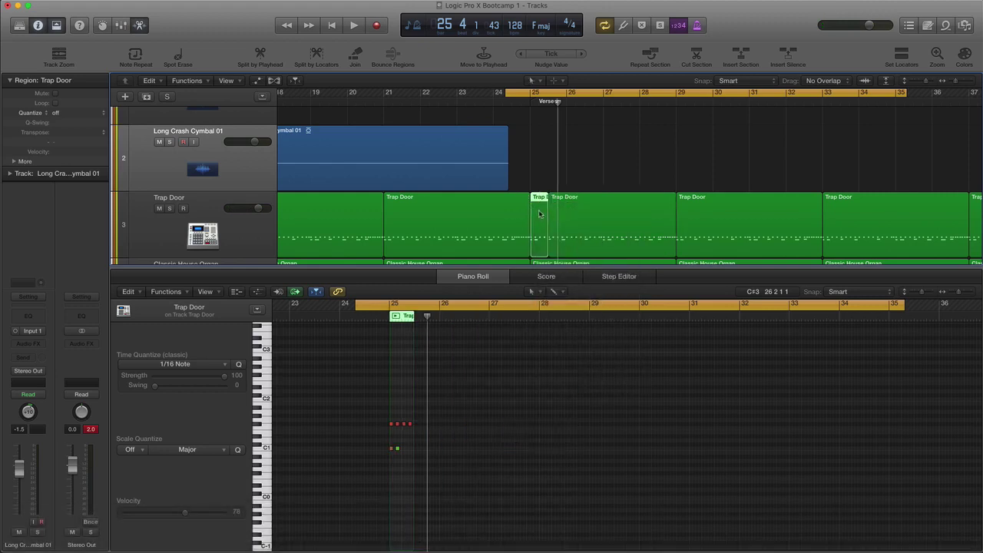
key("BackSpace")
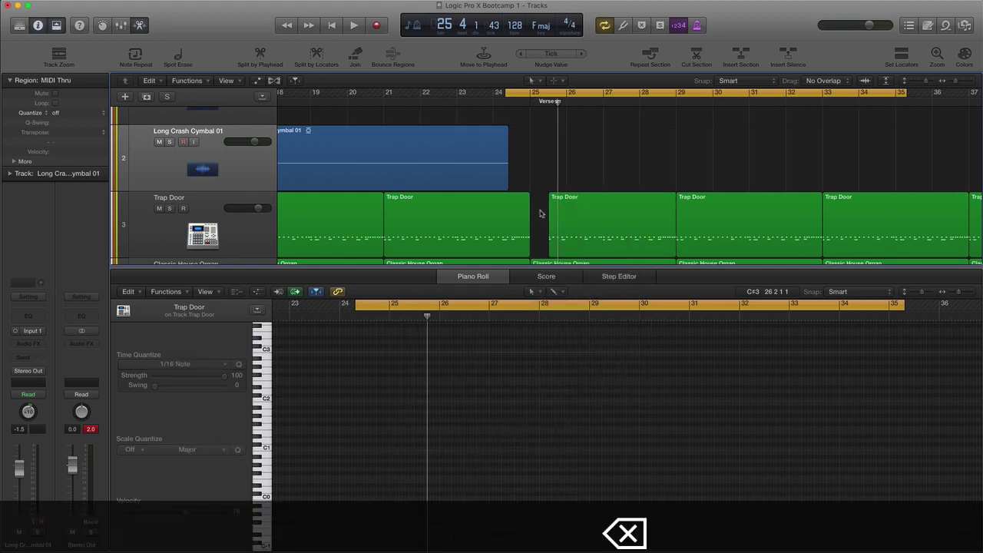
Play back the drum gap going into Verse 2 and close the Piano Roll.
key("space")
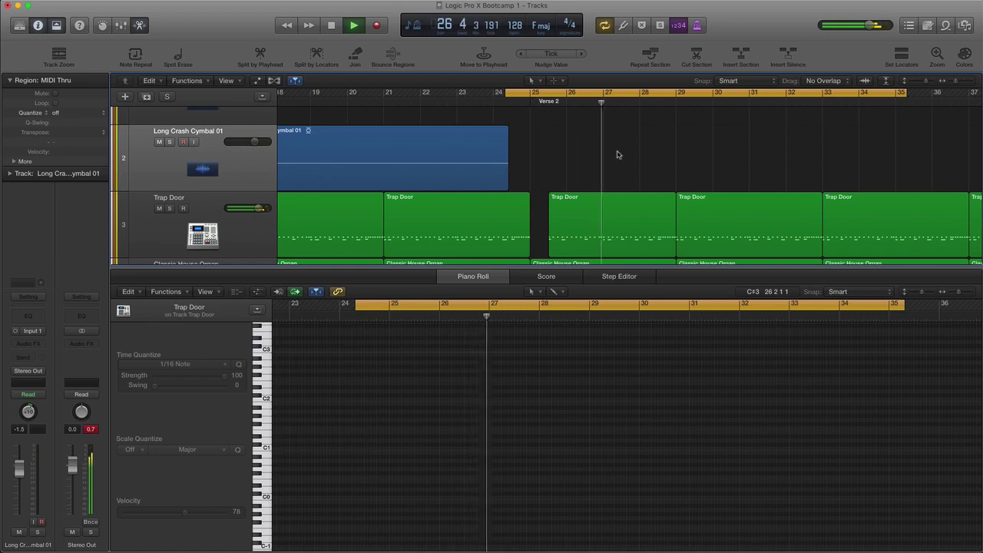
key("space")
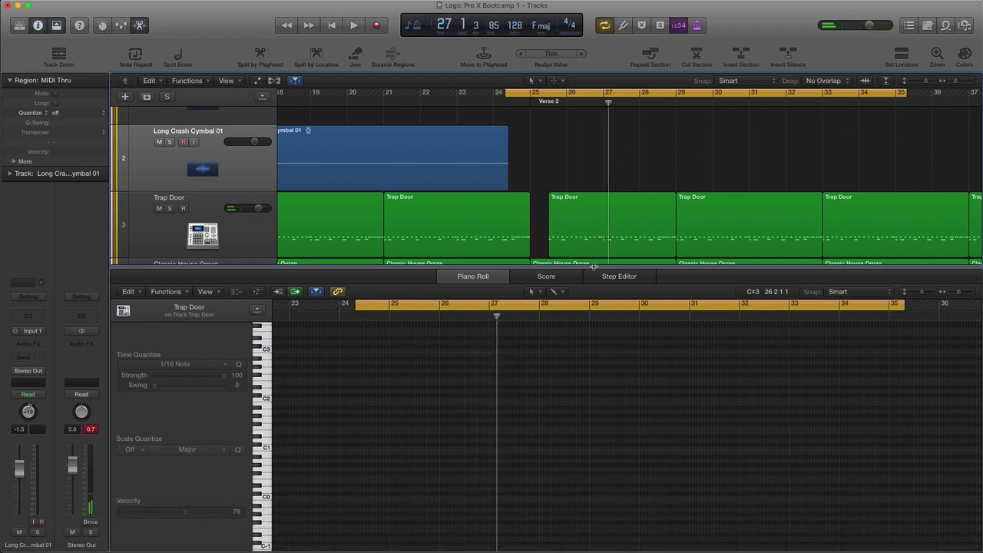
key("p")
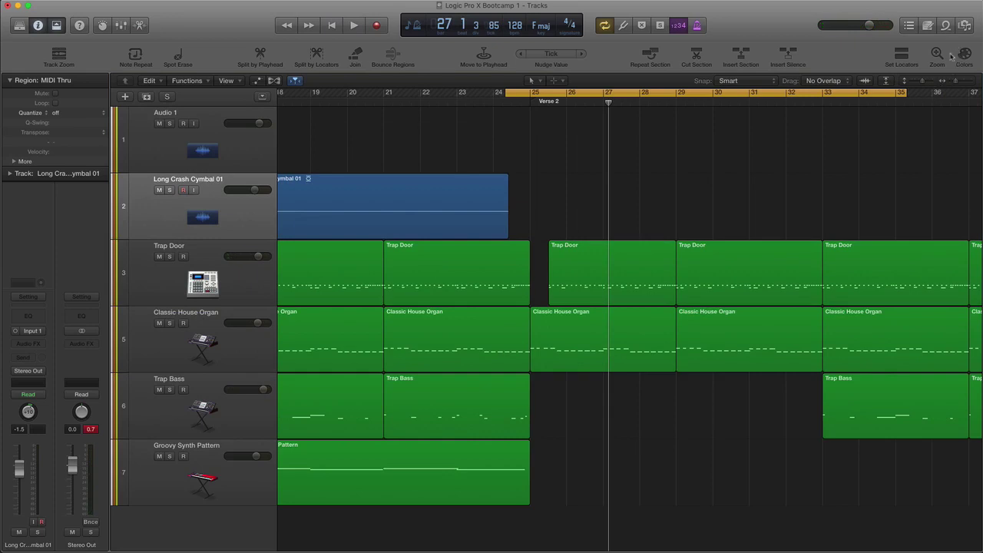
Show the whole arrangement, play the transition into Verse 2, and turn off cycling during playback.
key("z")
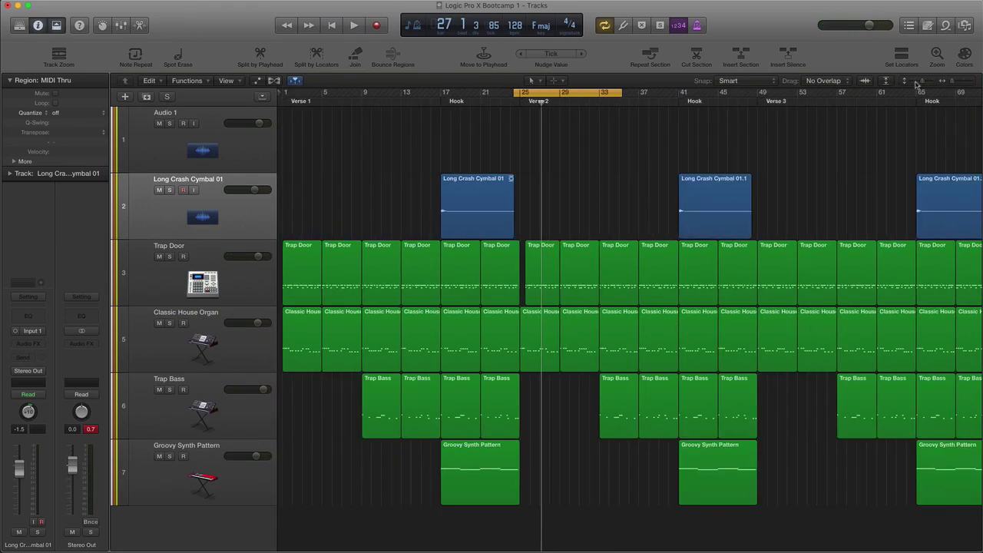
left_click_drag(923, 81, 950, 82)
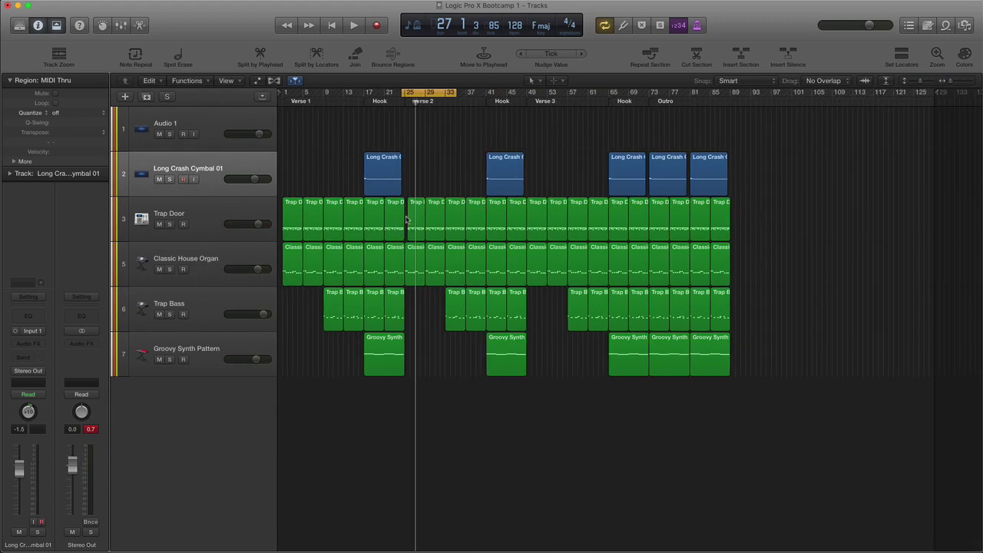
key("space")
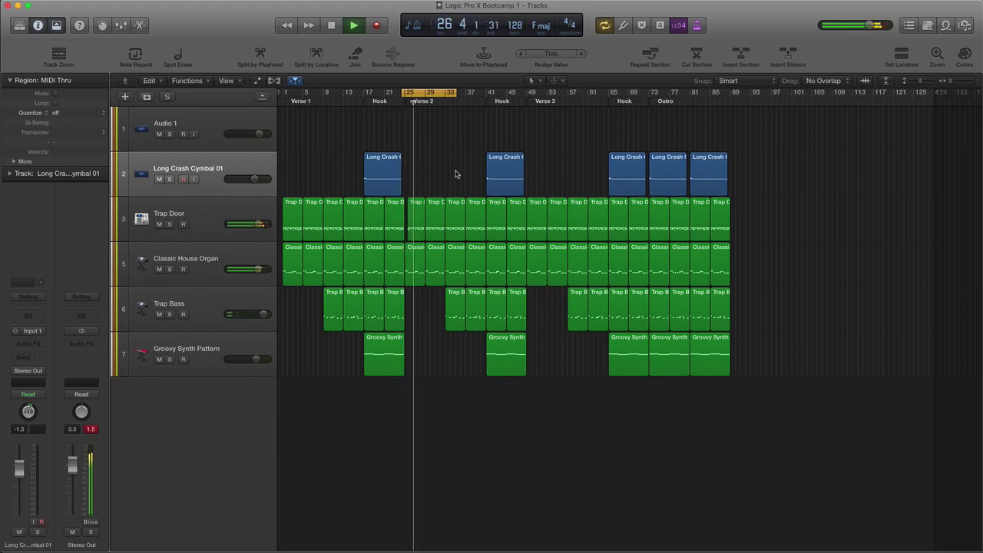
left_click(431, 96)
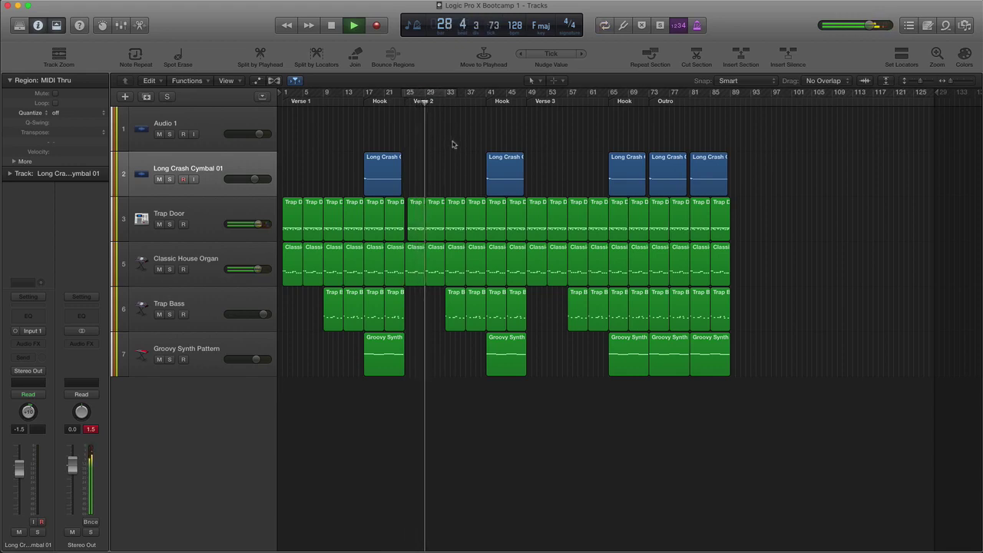